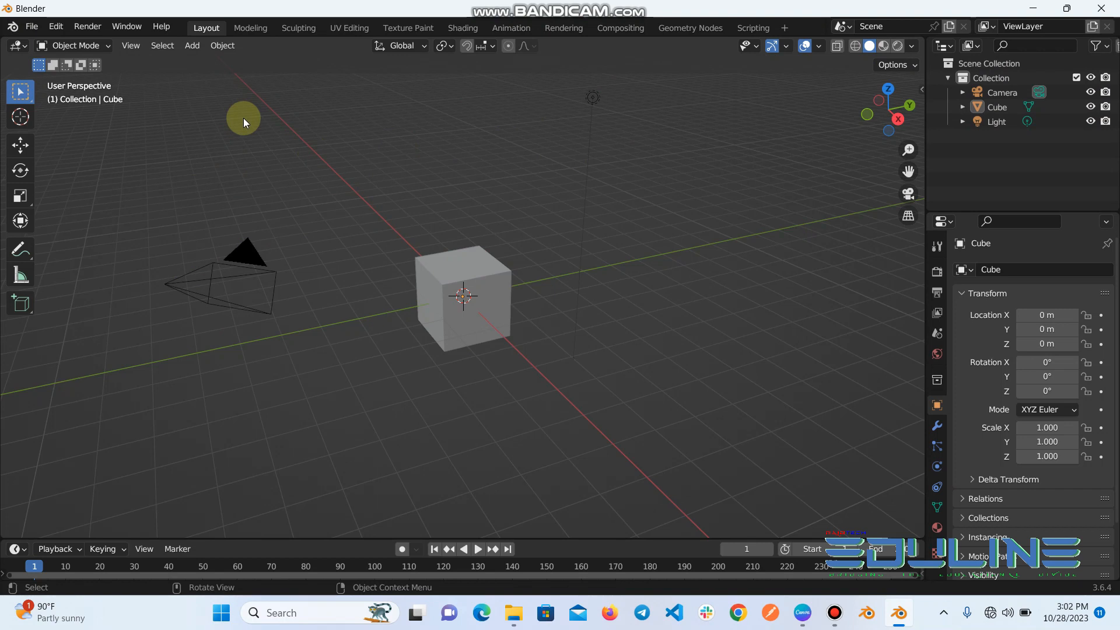
- Place the 3D cursor at two spots in empty space beside and above the cube, and return it to the cube's centre
{"action": "left_click", "coordinate": [21, 117]}
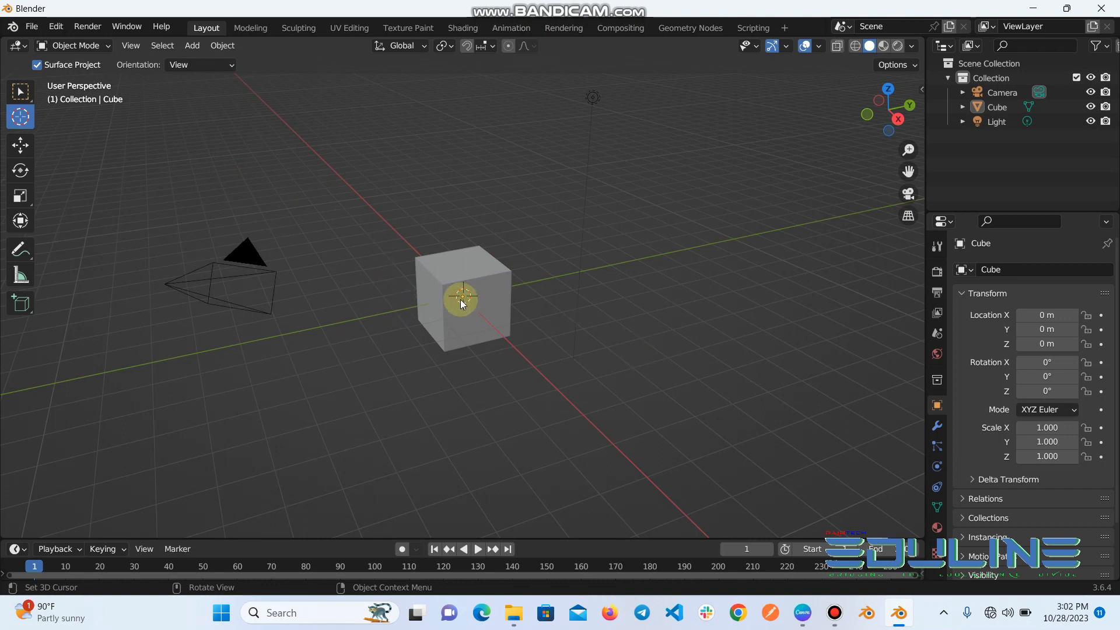
{"action": "left_click", "coordinate": [344, 297]}
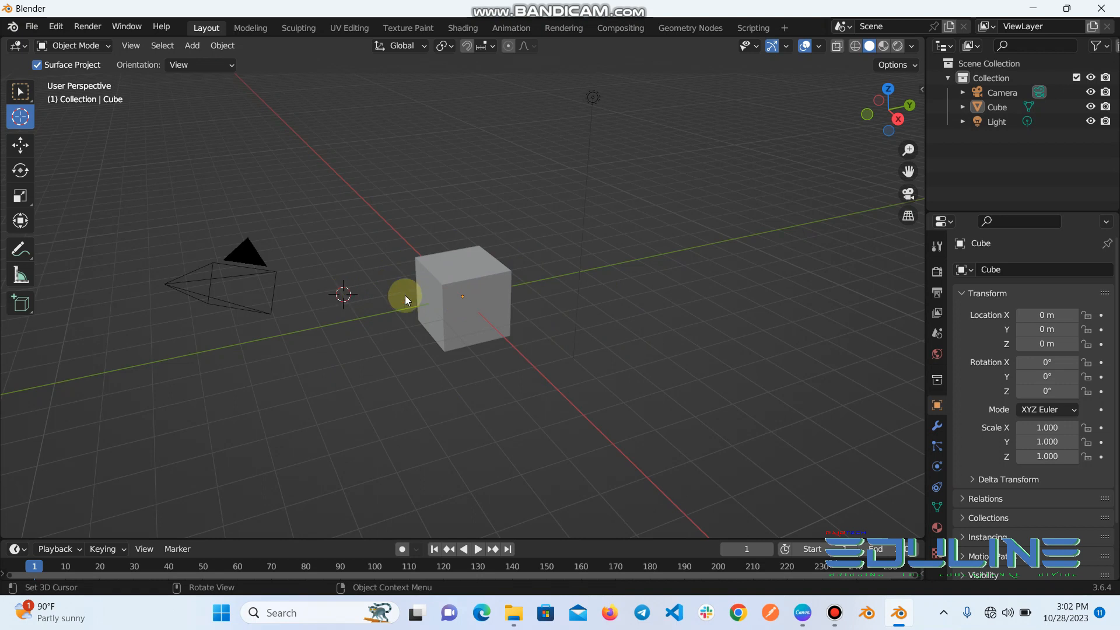
{"action": "left_click", "coordinate": [389, 185]}
{"action": "left_click", "coordinate": [462, 295]}
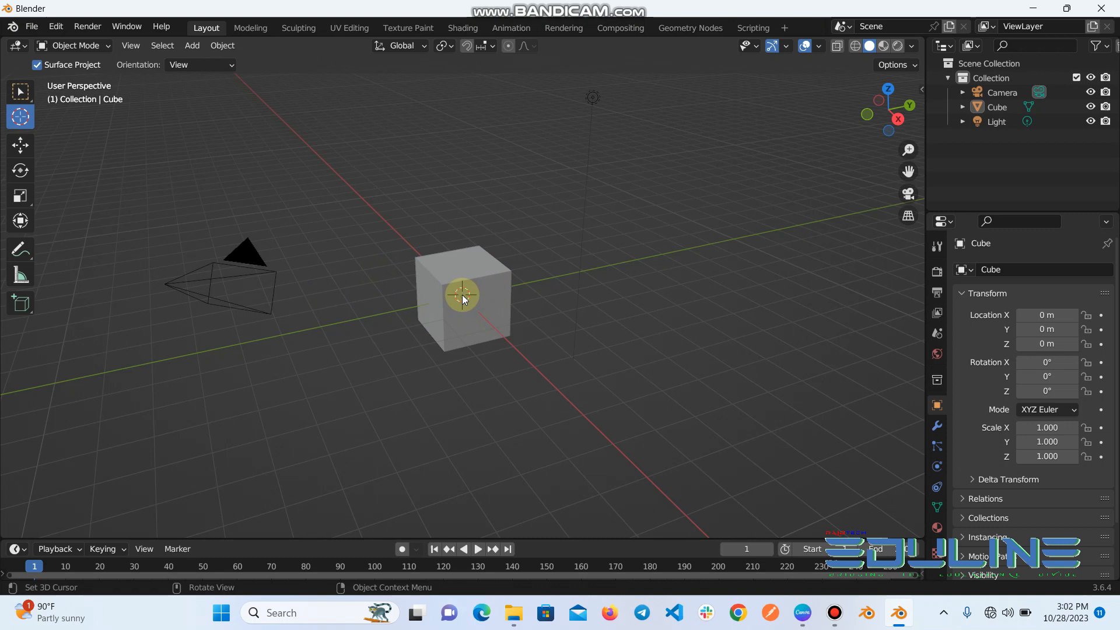
- Move the cube with the Move tool to about -0.026 m in Y and 0.185 m in Z
{"action": "left_click", "coordinate": [20, 146]}
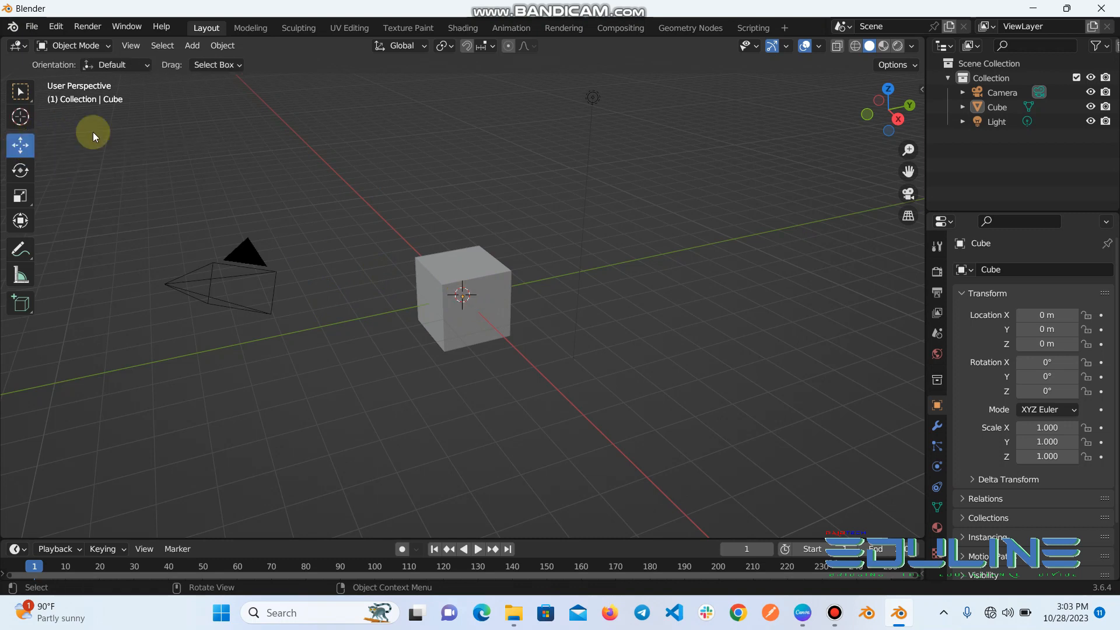
{"action": "left_click", "coordinate": [463, 315]}
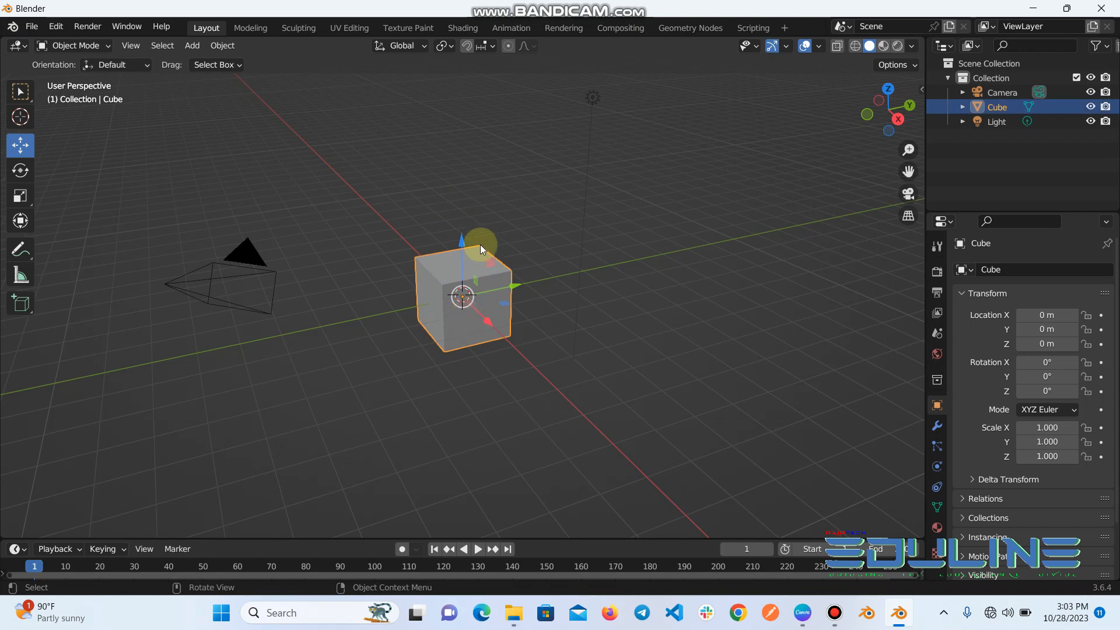
{"action": "left_click_drag", "start_coordinate": [462, 241], "coordinate": [516, 268]}
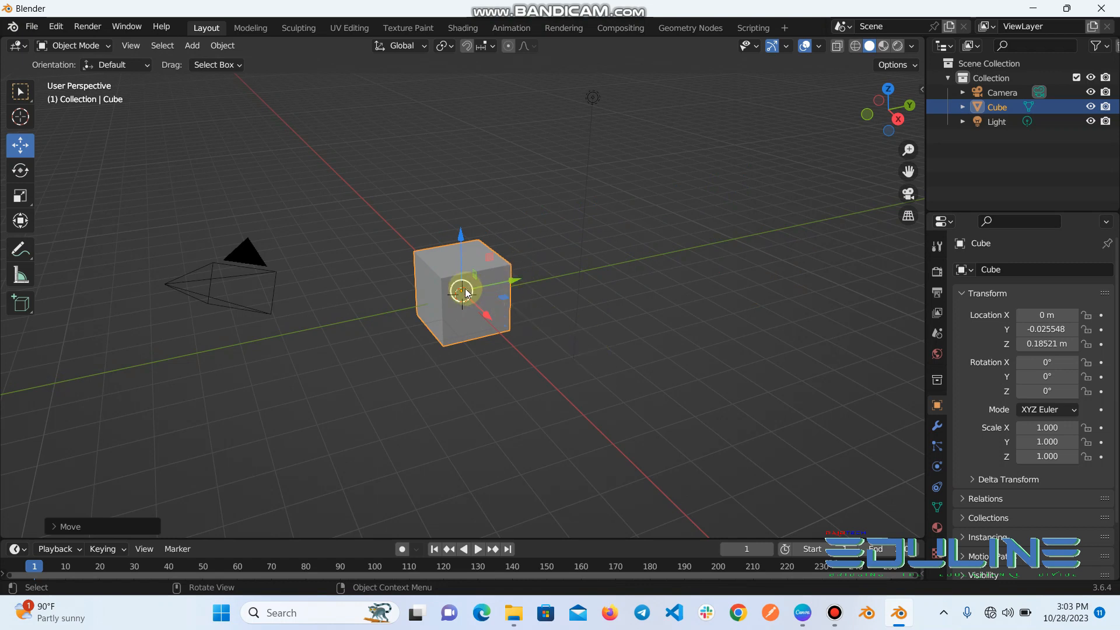
- Try moving the cube freely with the Move gizmo and again with the Grab command, undoing each move
{"action": "left_click_drag", "start_coordinate": [461, 290], "coordinate": [488, 216]}
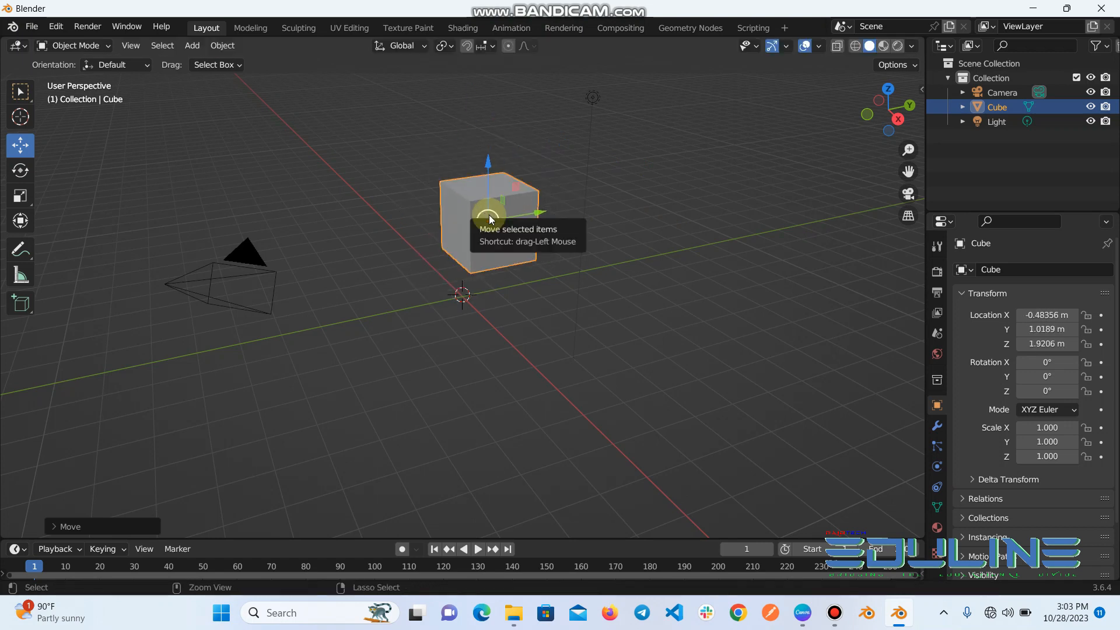
{"action": "key", "text": "ctrl+z"}
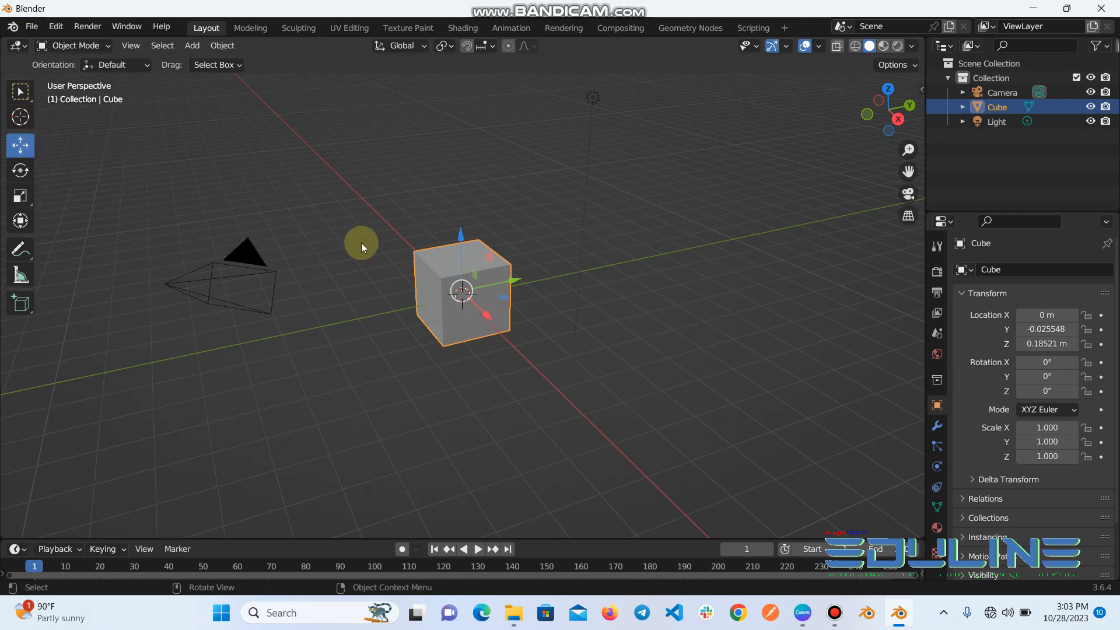
{"action": "left_click", "coordinate": [16, 94]}
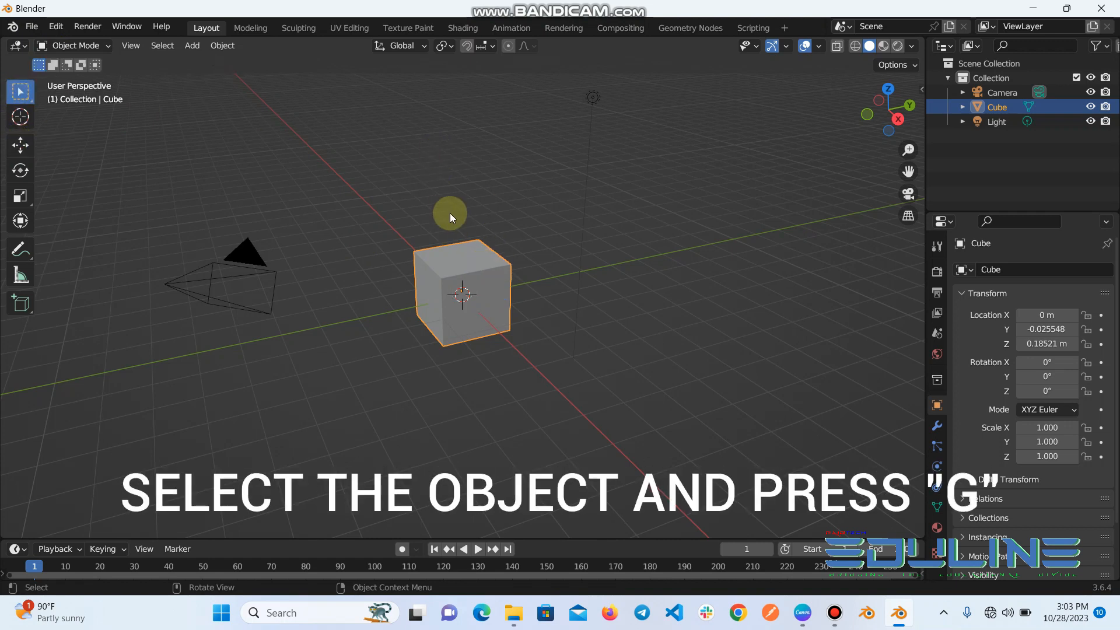
{"action": "key", "text": "g"}
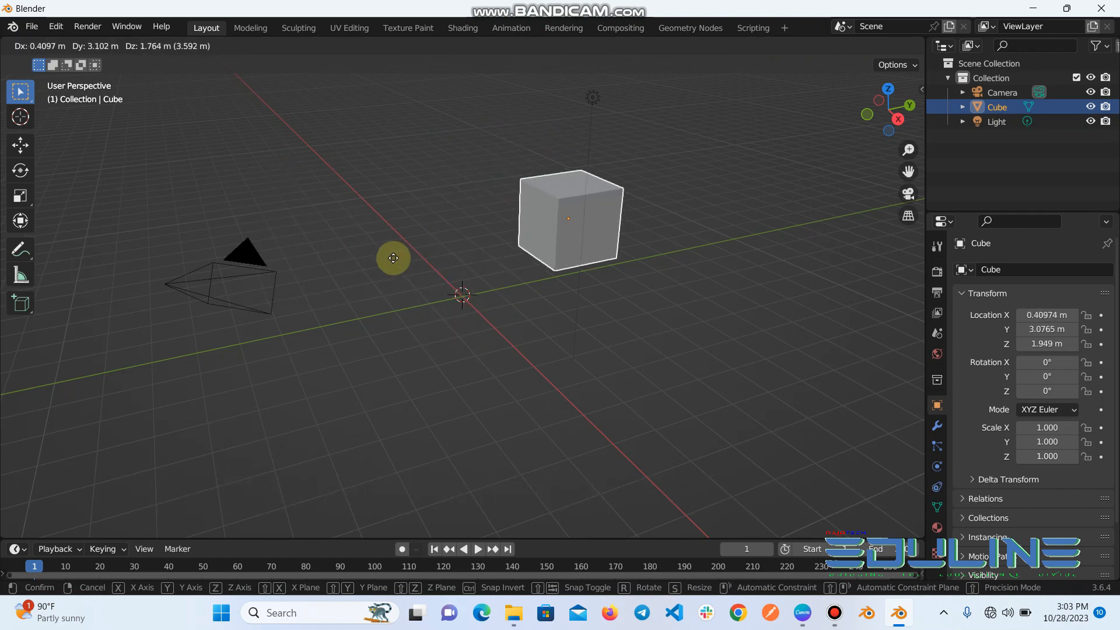
{"action": "left_click", "coordinate": [469, 164]}
{"action": "key", "text": "ctrl+z"}
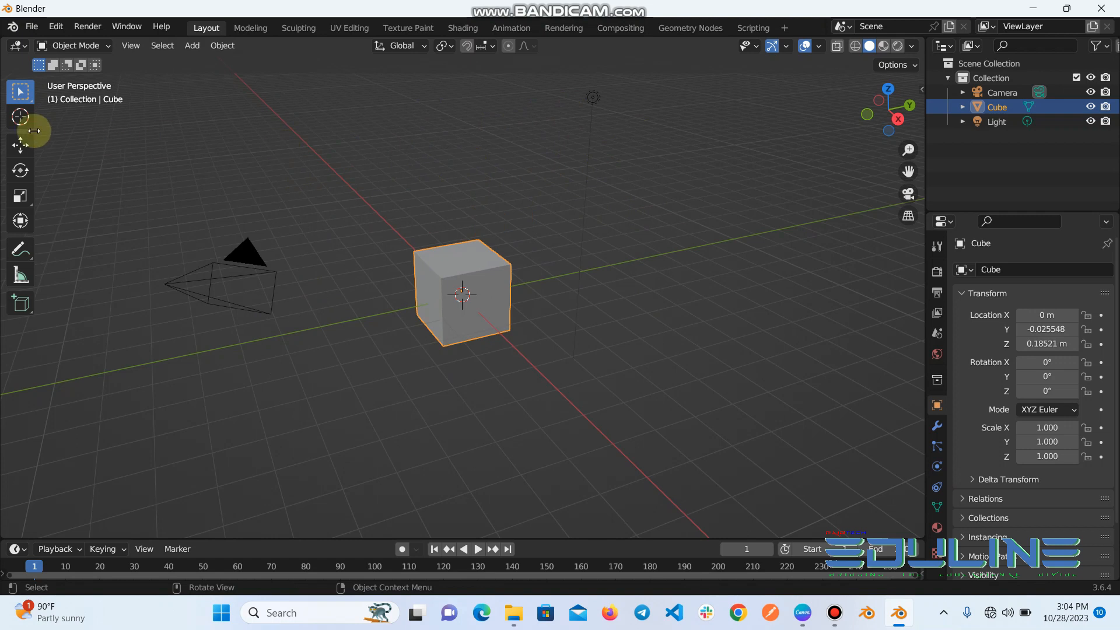
- Rotate the cube freely with the Rotate tool to about 4.6° in X, 67.4° in Y and -19.2° in Z
{"action": "left_click", "coordinate": [20, 172]}
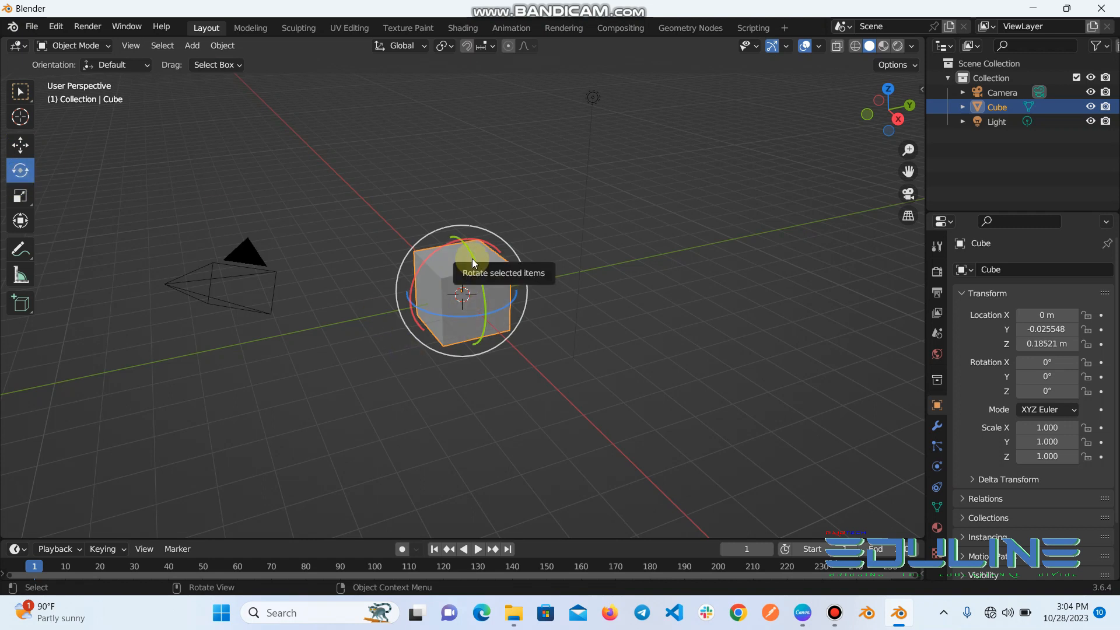
{"action": "left_click_drag", "start_coordinate": [493, 309], "coordinate": [458, 299]}
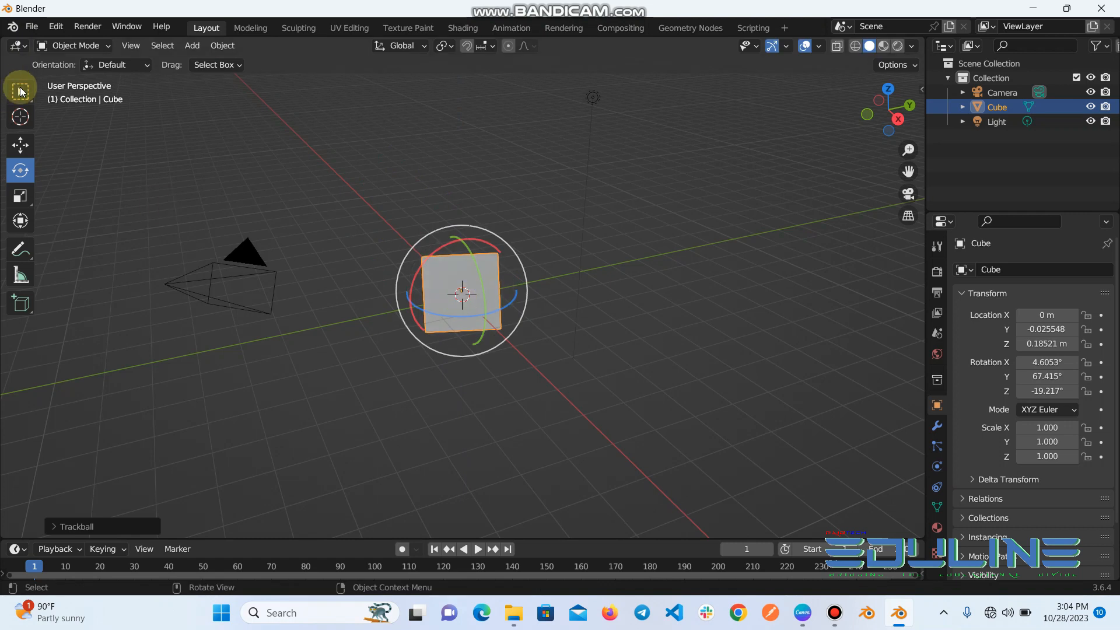
- Try the Rotate command on the selected cube, undo that rotation, and clear the cube's remaining rotation
{"action": "left_click", "coordinate": [20, 91]}
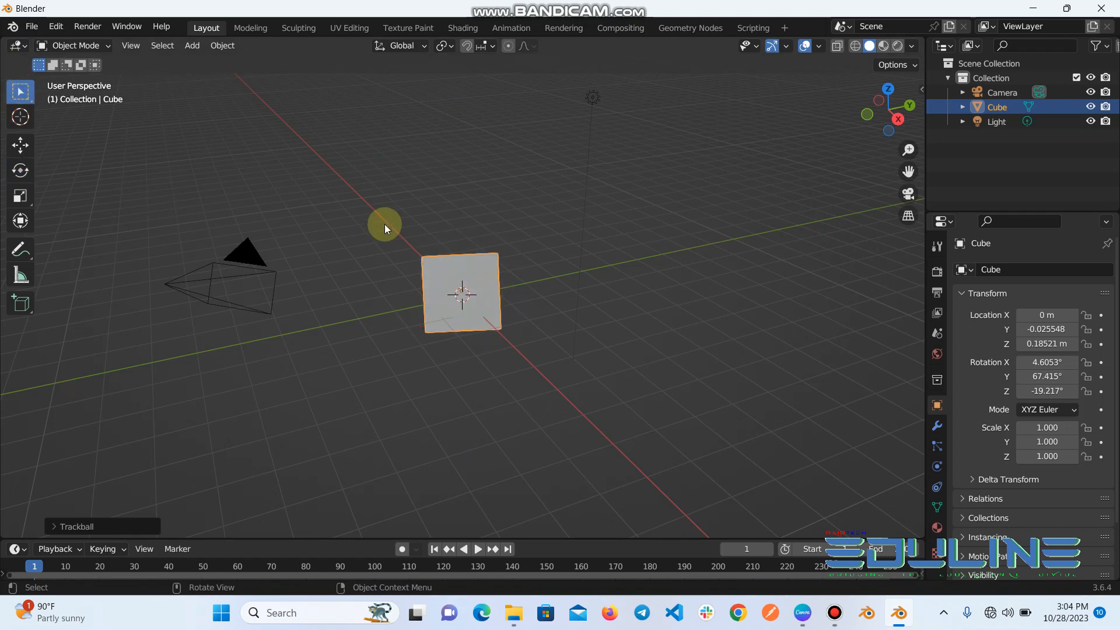
{"action": "left_click", "coordinate": [495, 298]}
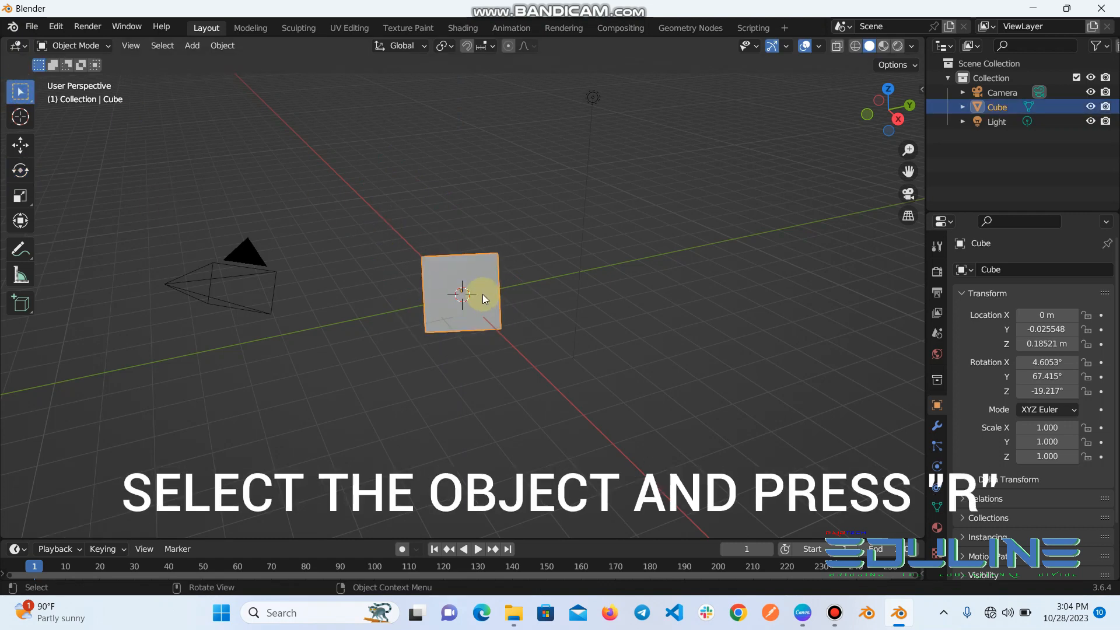
{"action": "key", "text": "r"}
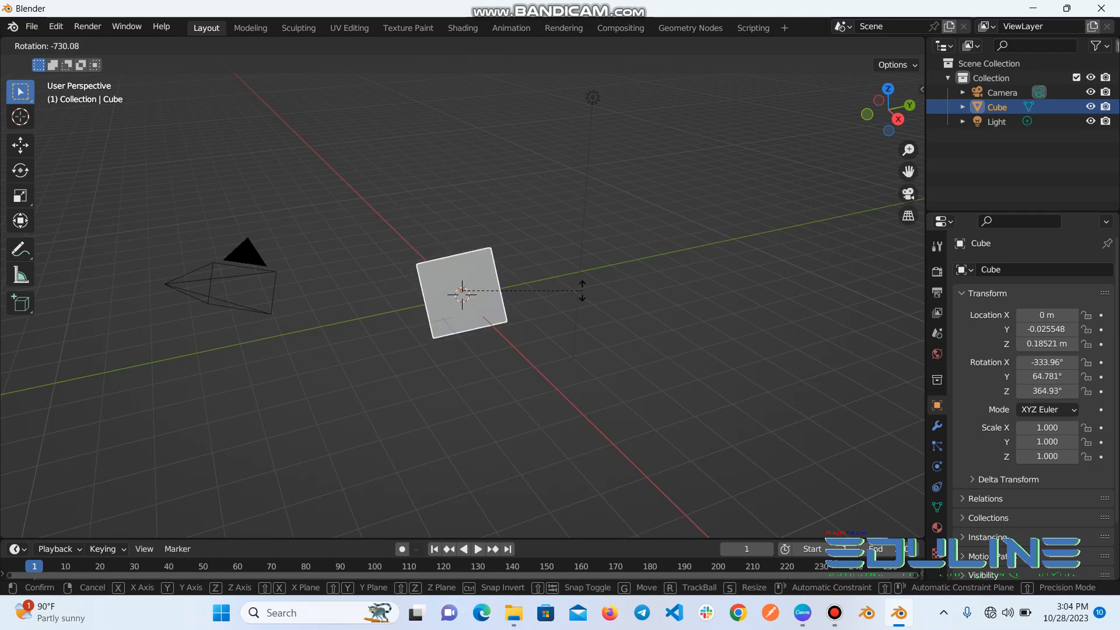
{"action": "left_click", "coordinate": [550, 233]}
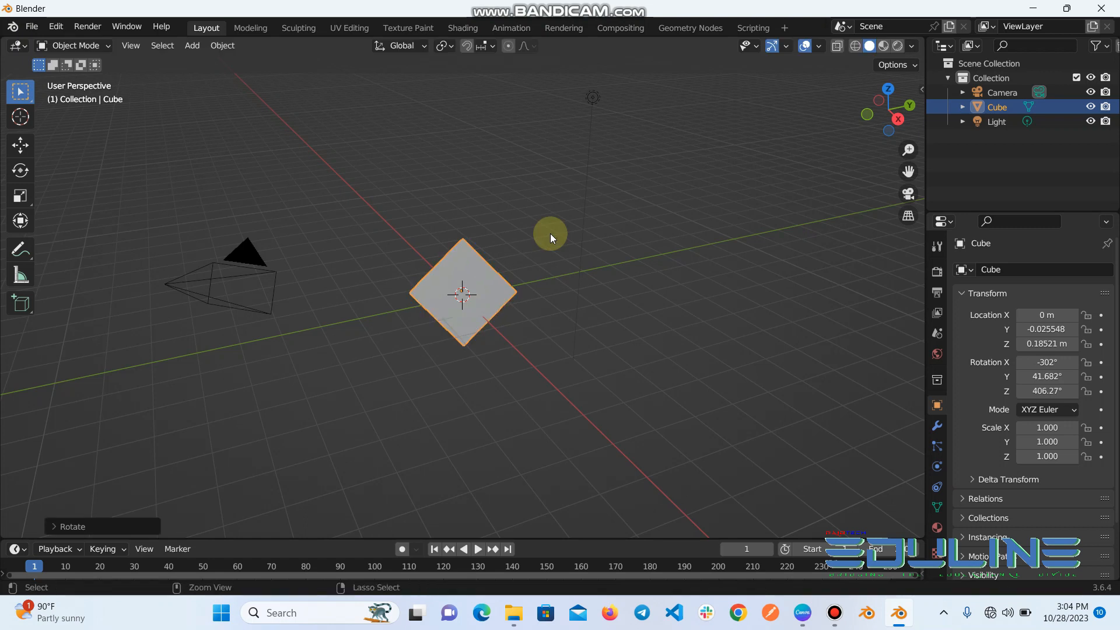
{"action": "key", "text": "ctrl+z"}
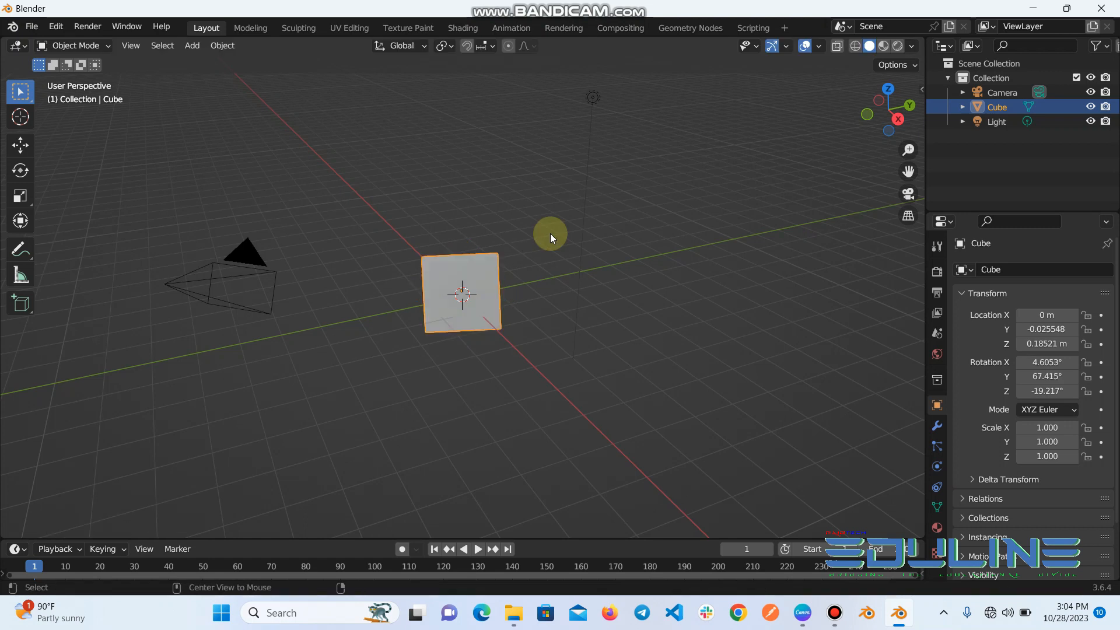
{"action": "key", "text": "alt+r"}
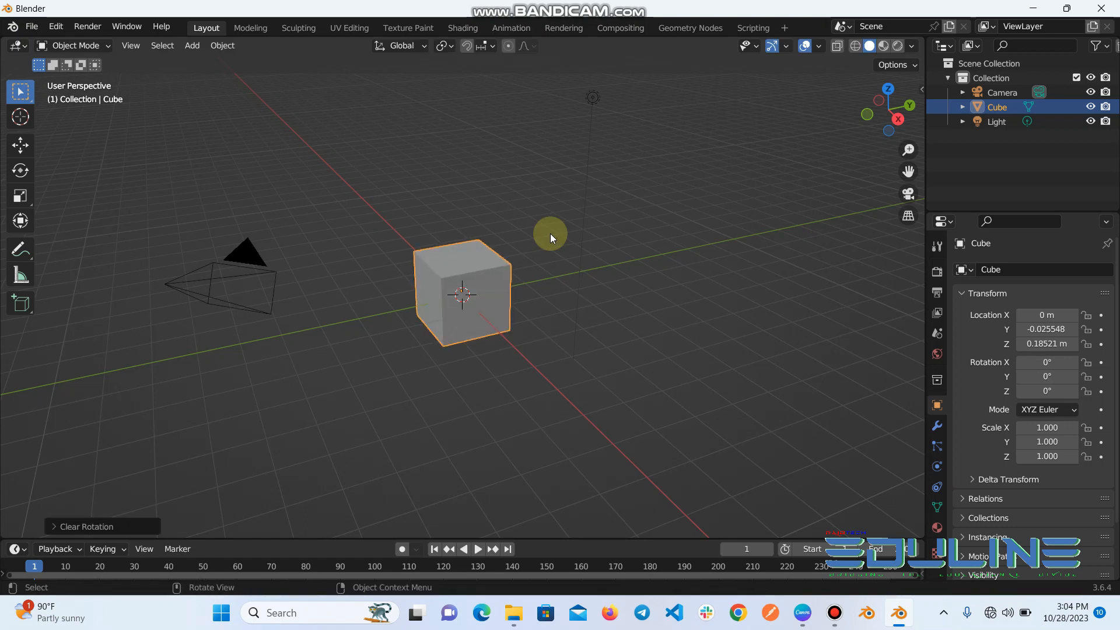
- Scale the cube along Z, Y and X separately and uniformly, ending at about X -1.386, Y -0.805, Z -1.640
{"action": "left_click", "coordinate": [21, 196]}
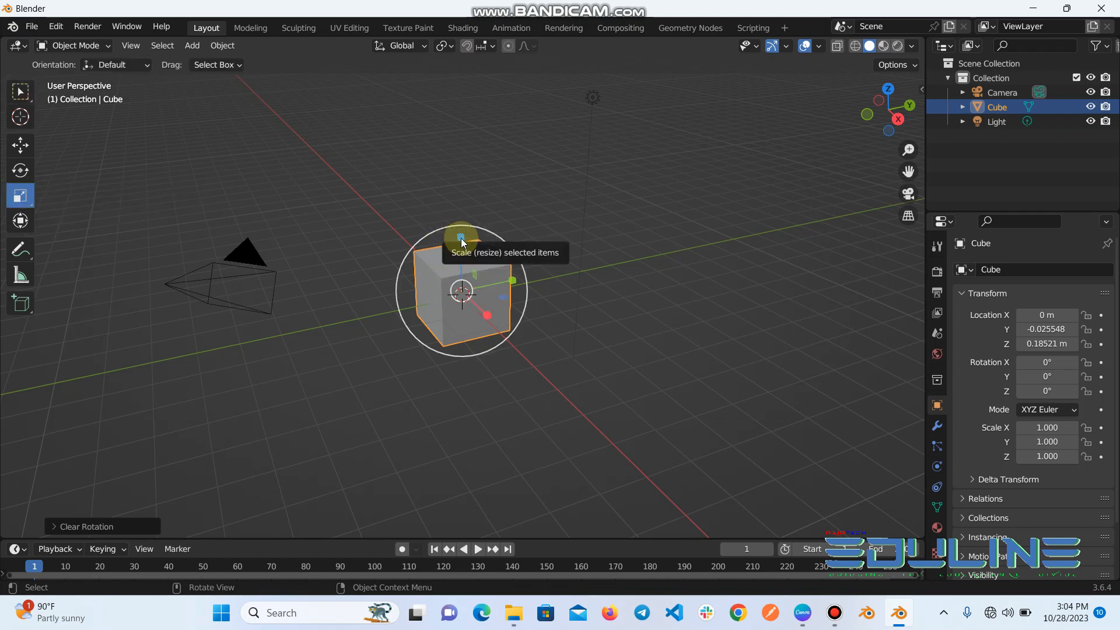
{"action": "left_click_drag", "start_coordinate": [461, 238], "coordinate": [460, 125]}
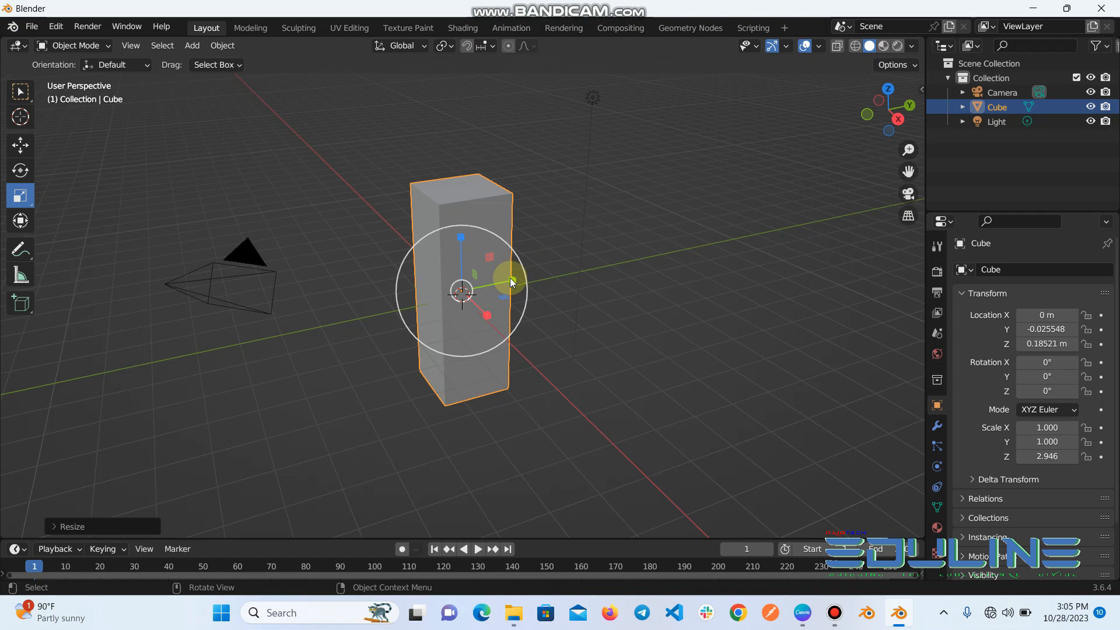
{"action": "left_click_drag", "start_coordinate": [513, 280], "coordinate": [542, 274]}
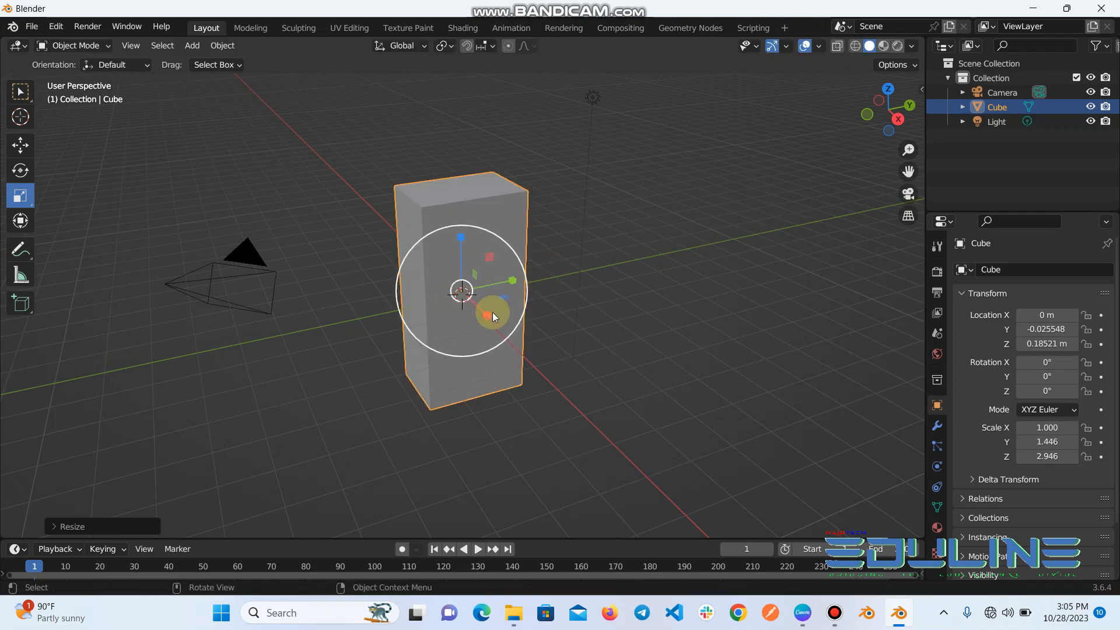
{"action": "left_click_drag", "start_coordinate": [485, 314], "coordinate": [522, 349]}
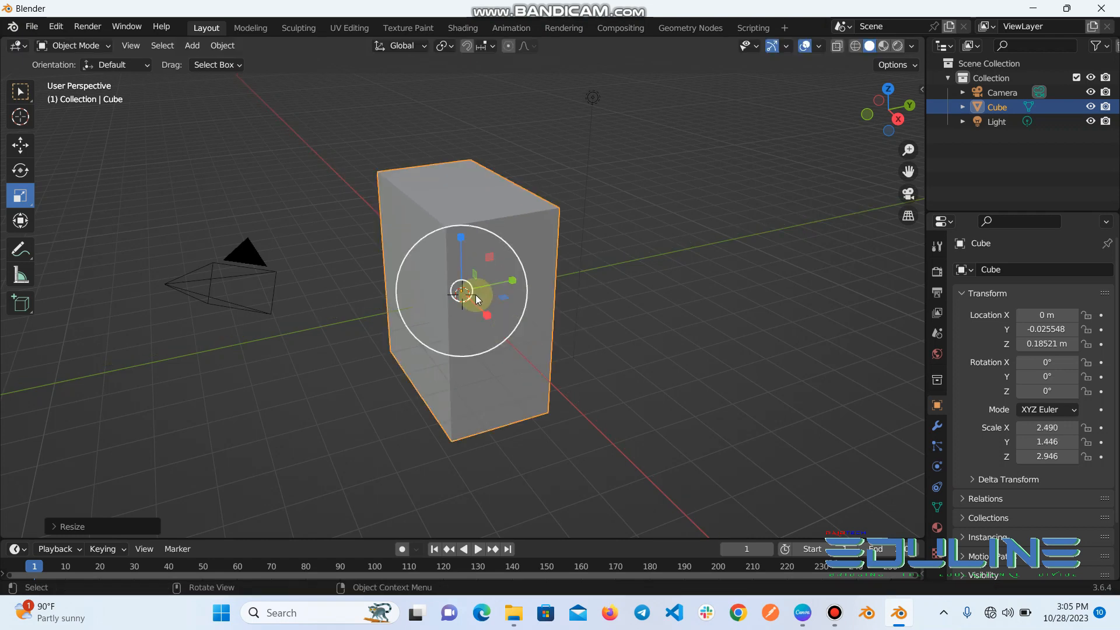
{"action": "mouse_move", "coordinate": [461, 288]}
{"action": "left_mouse_down"}
{"action": "mouse_move", "coordinate": [416, 265]}
{"action": "mouse_move", "coordinate": [472, 295]}
{"action": "mouse_move", "coordinate": [462, 292]}
{"action": "left_mouse_up"}
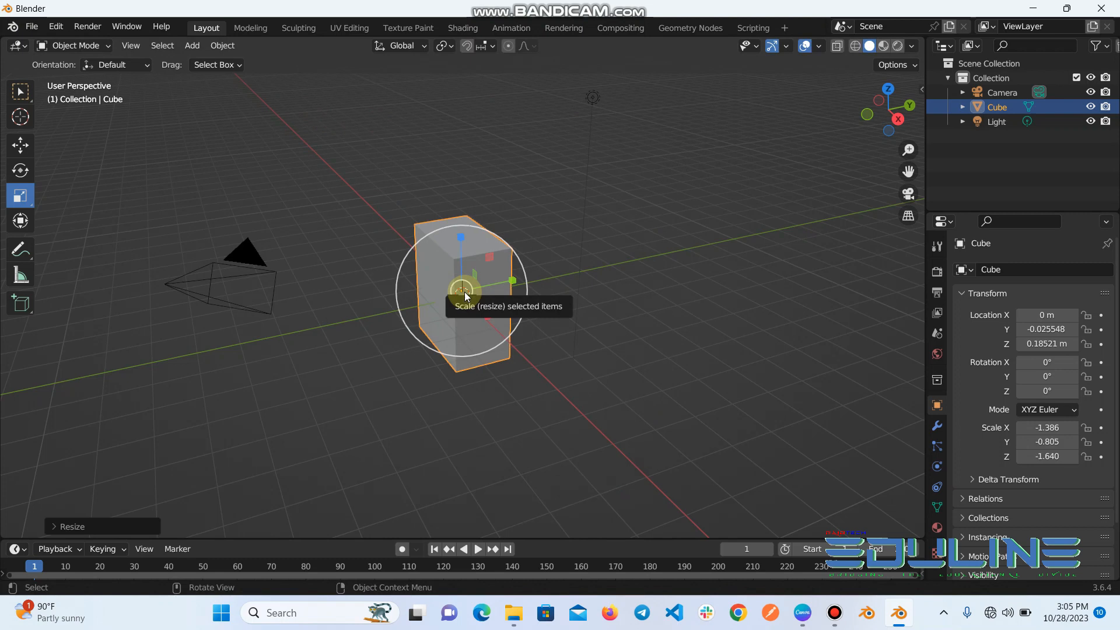
- Clear the cube's scale and try enlarging it uniformly with the Scale command, cancelling the resize
{"action": "key", "text": "alt+s"}
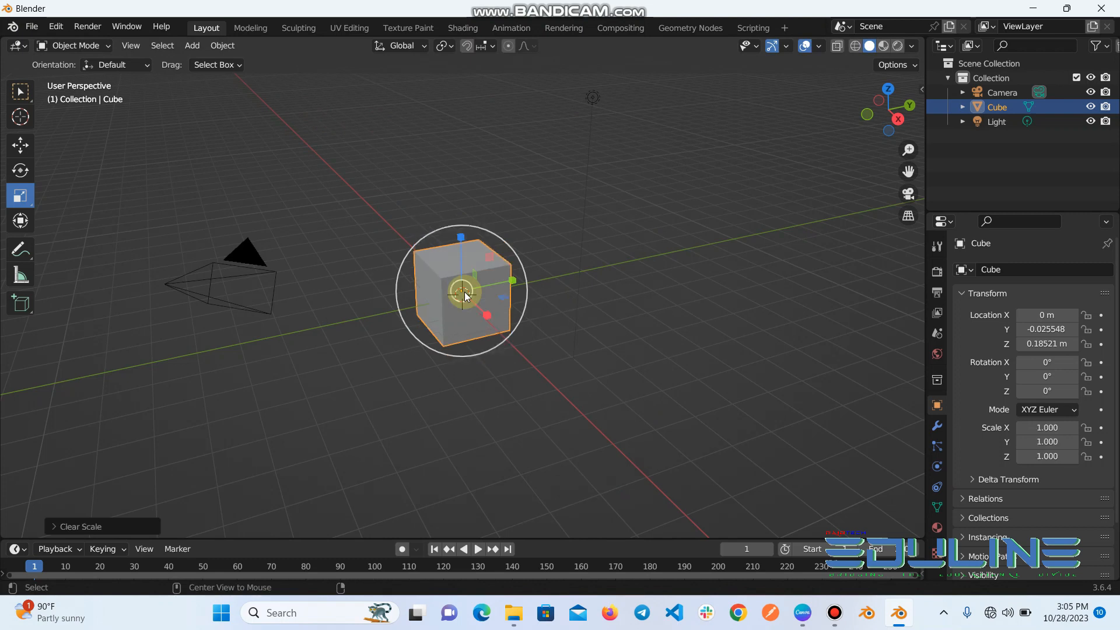
{"action": "left_click", "coordinate": [19, 89]}
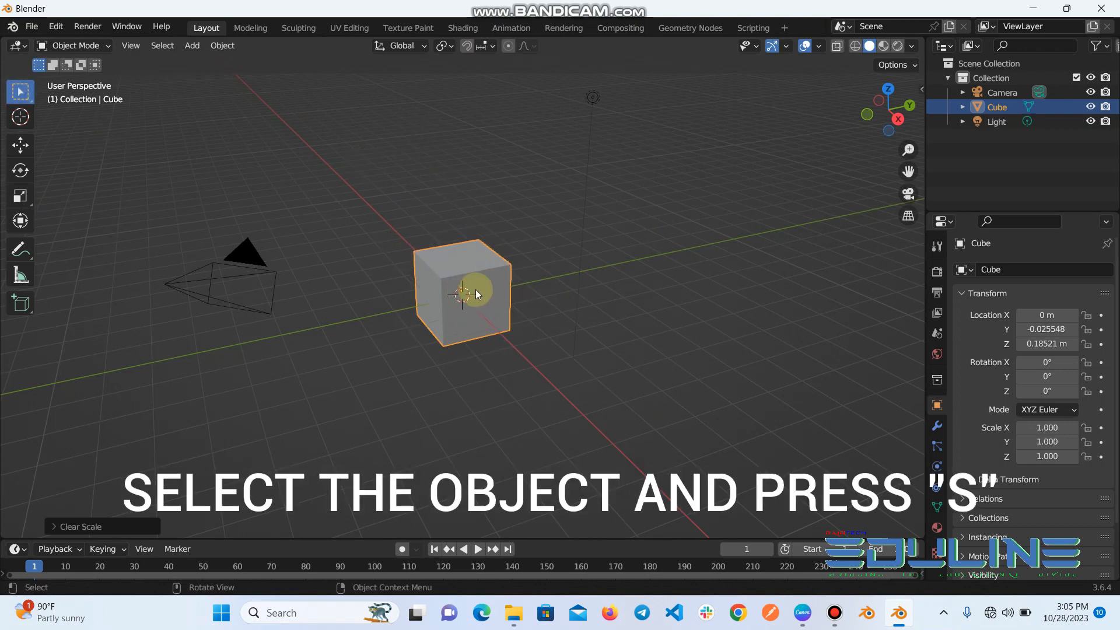
{"action": "key", "text": "s"}
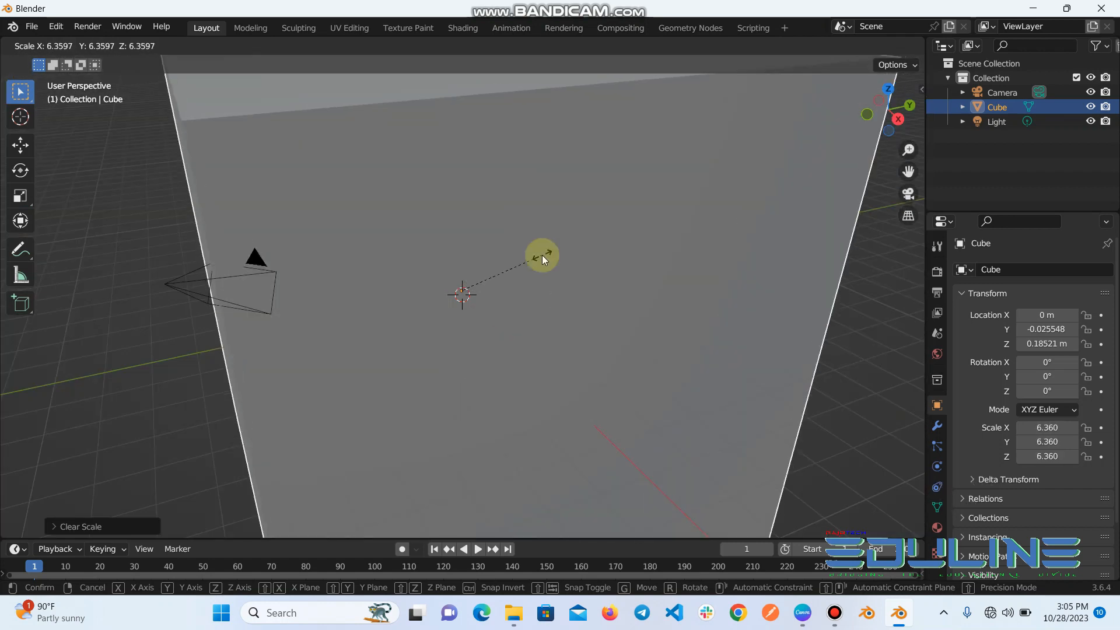
{"action": "right_click", "coordinate": [541, 254]}
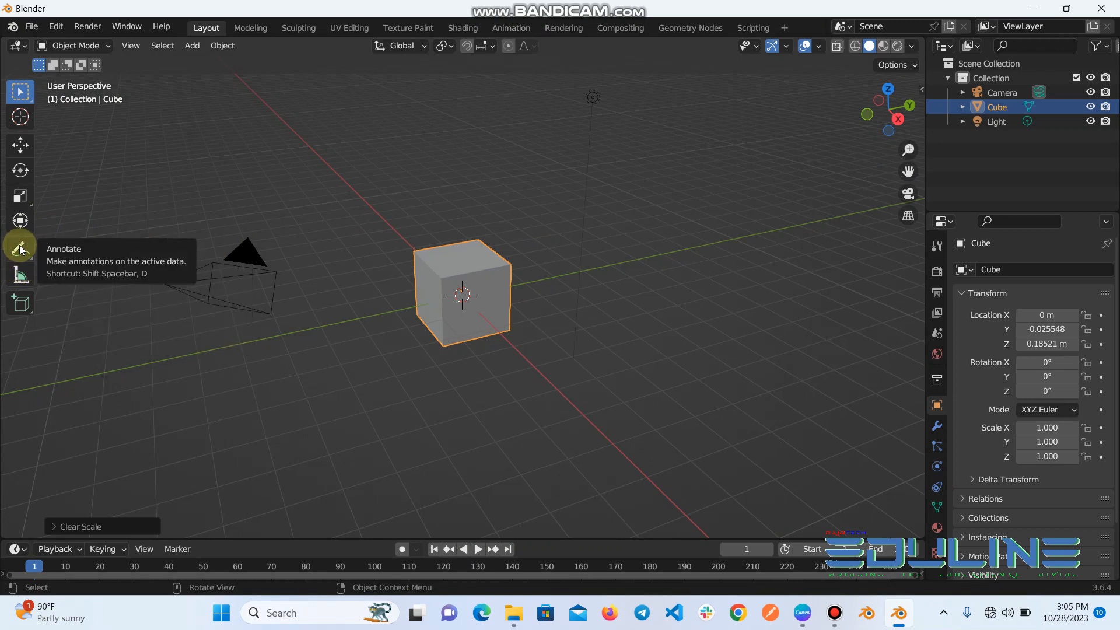
- Draw a new box on the ground behind the original cube with the Add Cube tool
{"action": "left_click", "coordinate": [21, 301]}
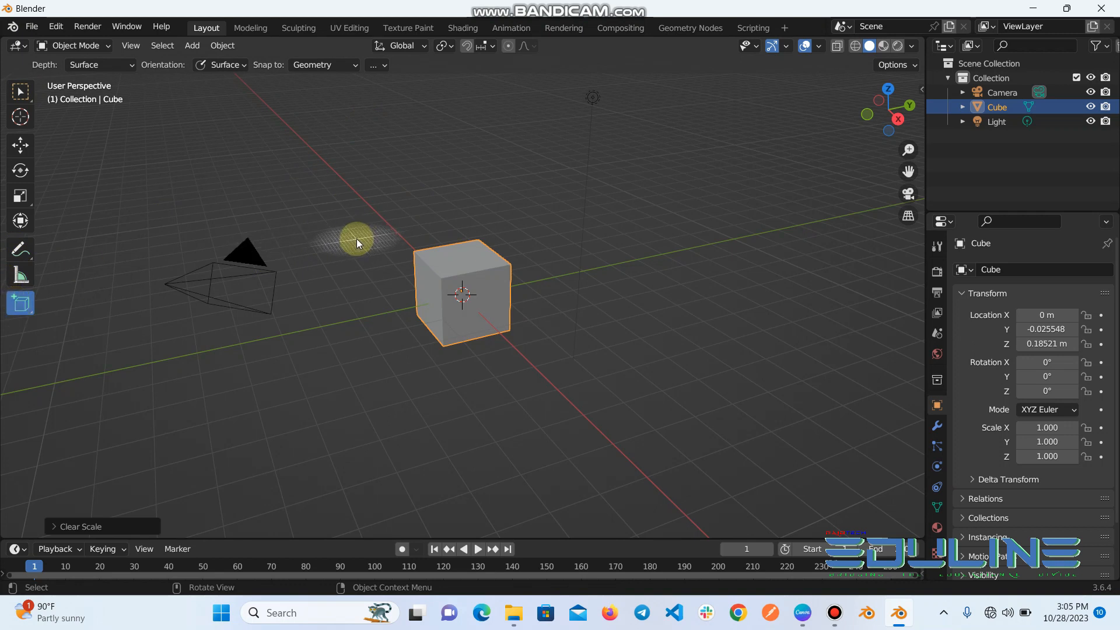
{"action": "left_click_drag", "start_coordinate": [357, 239], "coordinate": [467, 184]}
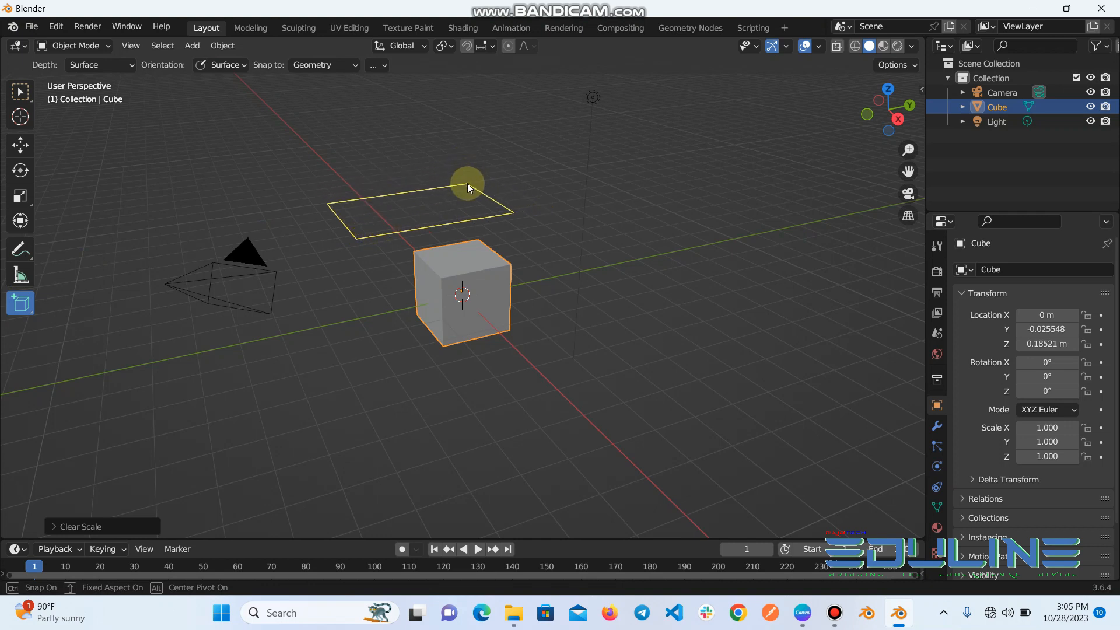
{"action": "left_click_drag", "start_coordinate": [468, 183], "coordinate": [467, 180]}
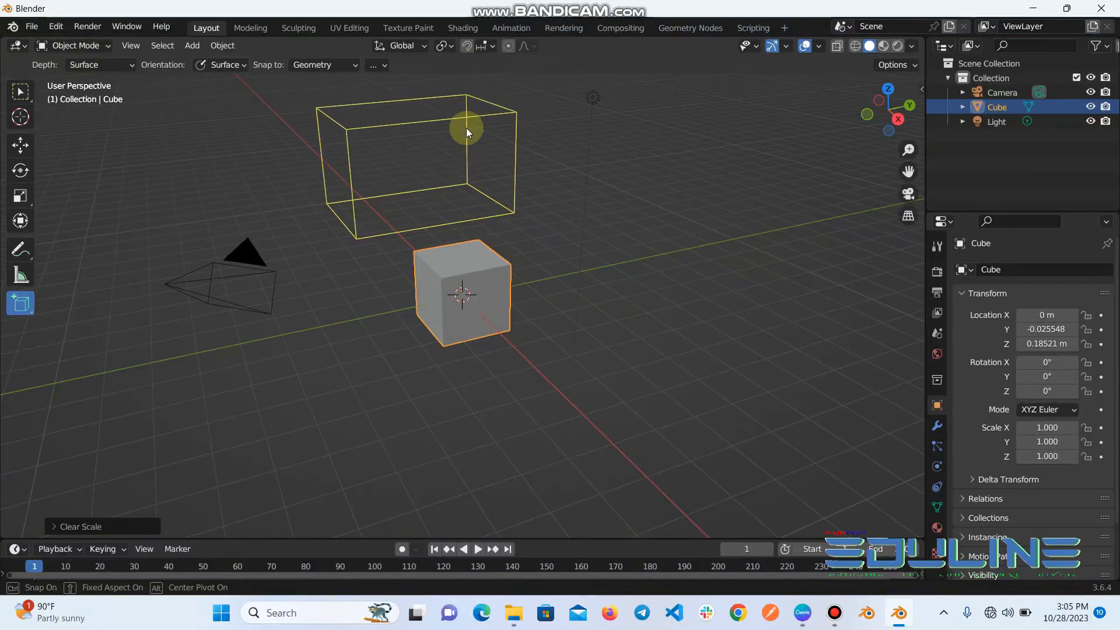
{"action": "left_click", "coordinate": [466, 117]}
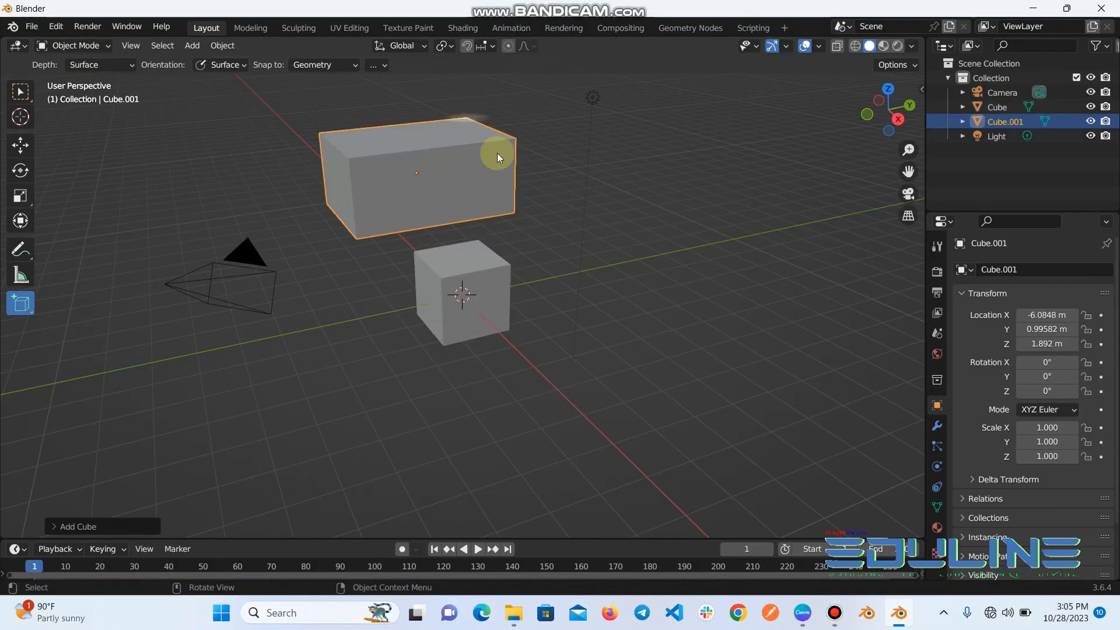
- Draw two more boxes with the Add Cube tool, one to the right of the original cube and one in front-left of it
{"action": "left_click_drag", "start_coordinate": [526, 230], "coordinate": [694, 294]}
{"action": "left_click", "coordinate": [697, 211]}
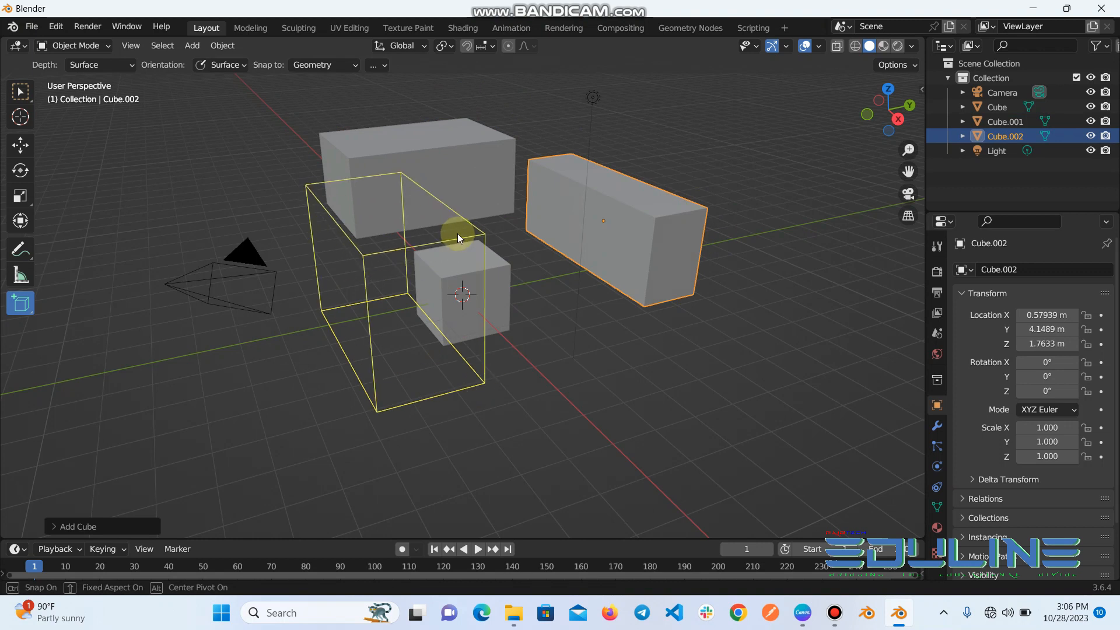
{"action": "left_click", "coordinate": [457, 233]}
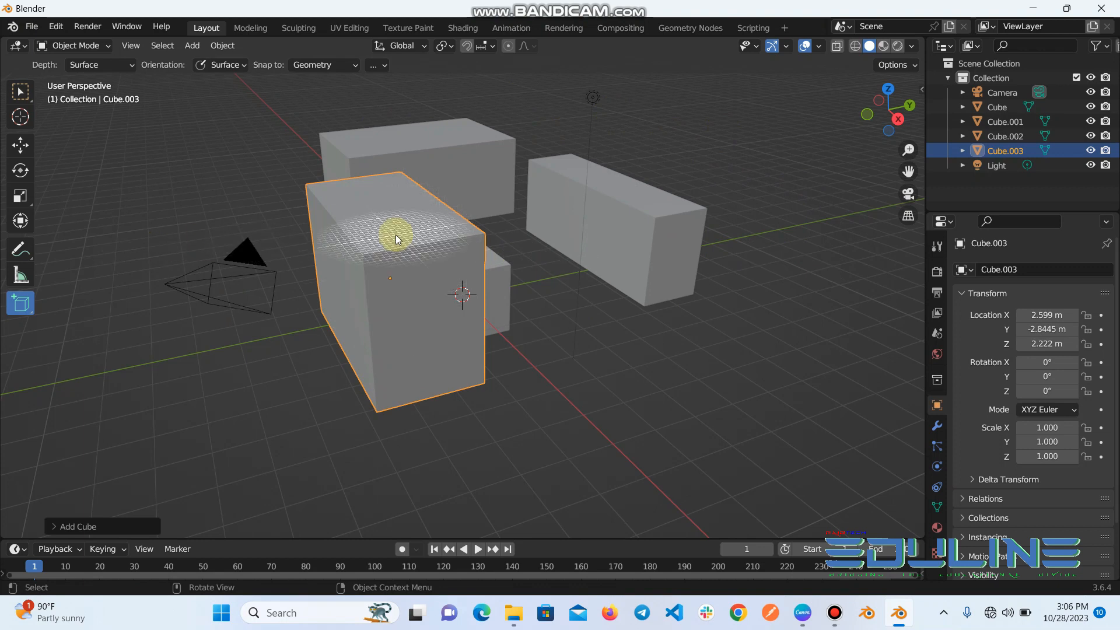
- Undo the three added boxes and the clearing of the original cube's scale
{"action": "key", "text": "ctrl+z"}
{"action": "key", "text": "ctrl+z"}
{"action": "key", "text": "ctrl+z"}
{"action": "key", "text": "ctrl+z"}
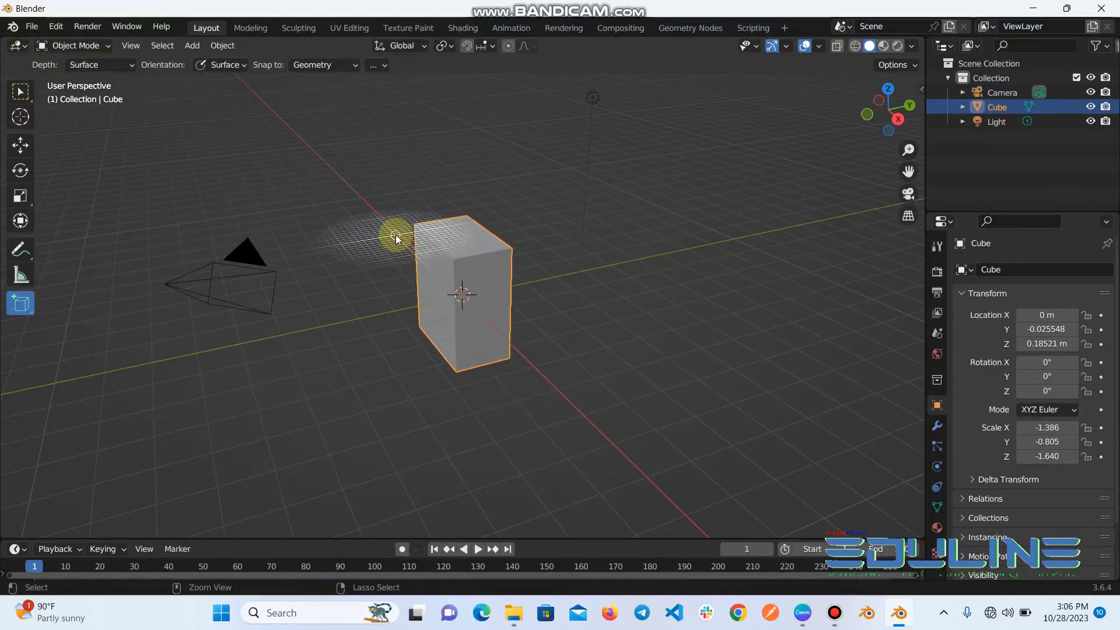
- Undo the cube's last resize, and delete the cube from the scene
{"action": "key", "text": "ctrl+z"}
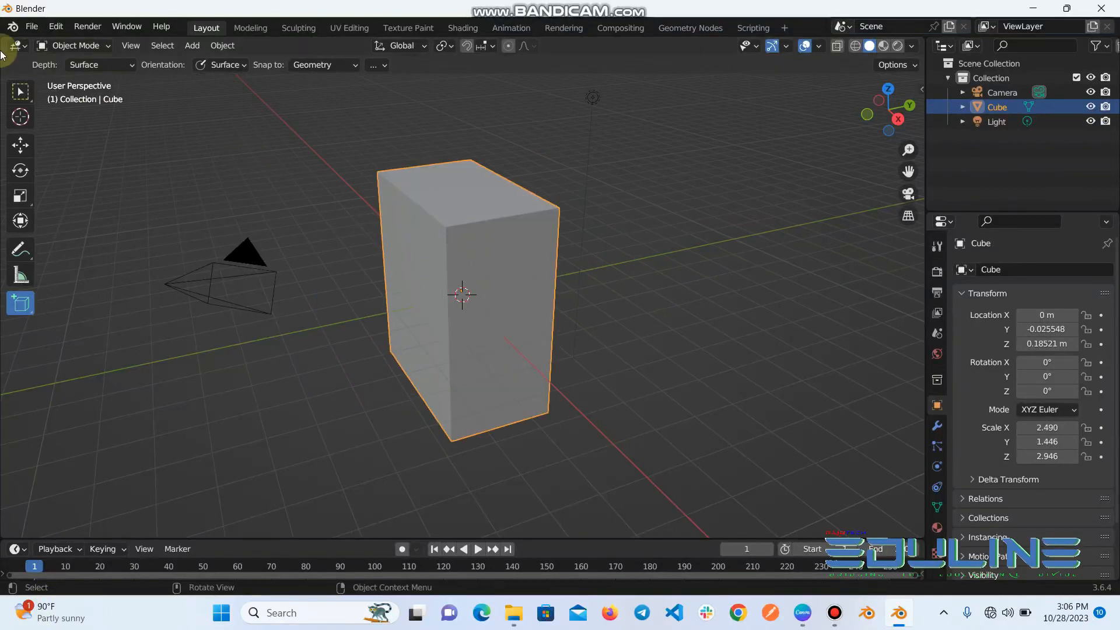
{"action": "left_click", "coordinate": [22, 91]}
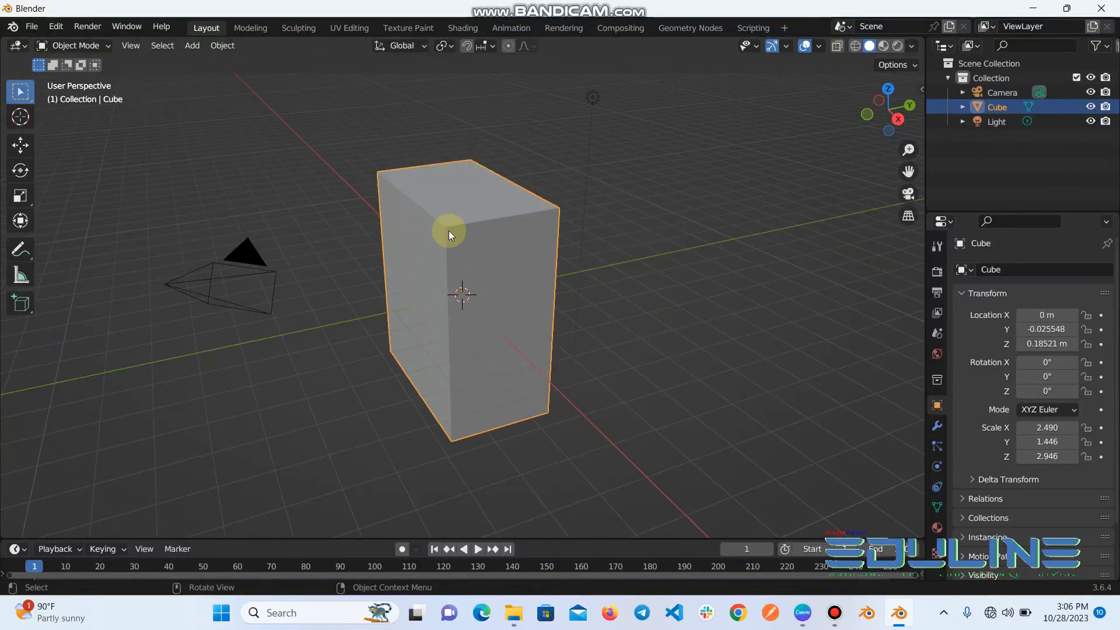
{"action": "key", "text": "Delete"}
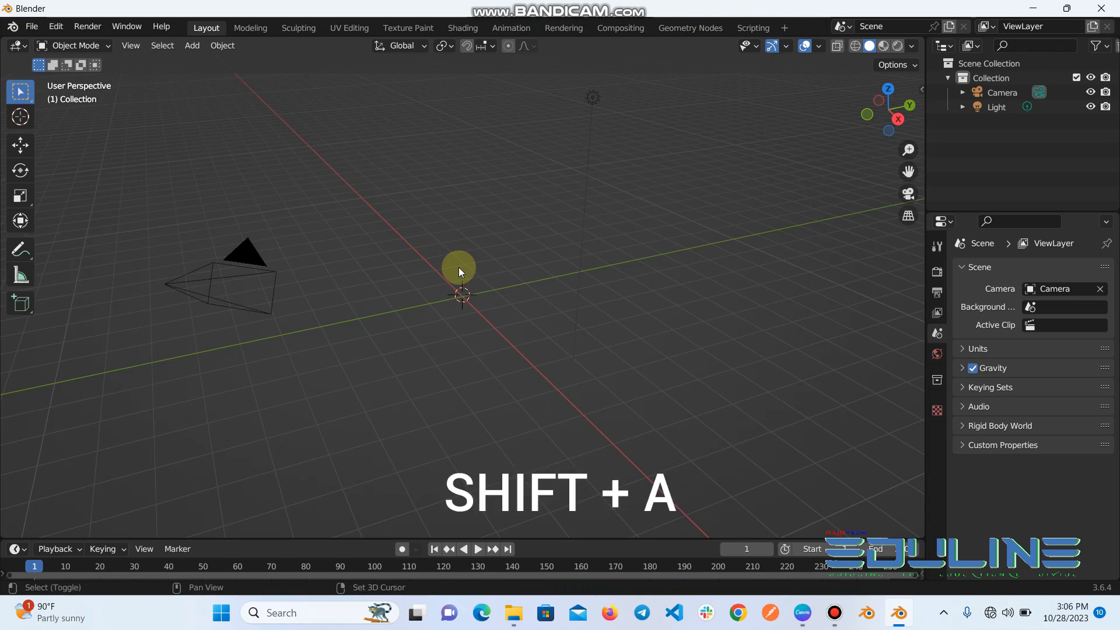
- Add a cone mesh at the 3D cursor
{"action": "key", "text": "shift+a"}
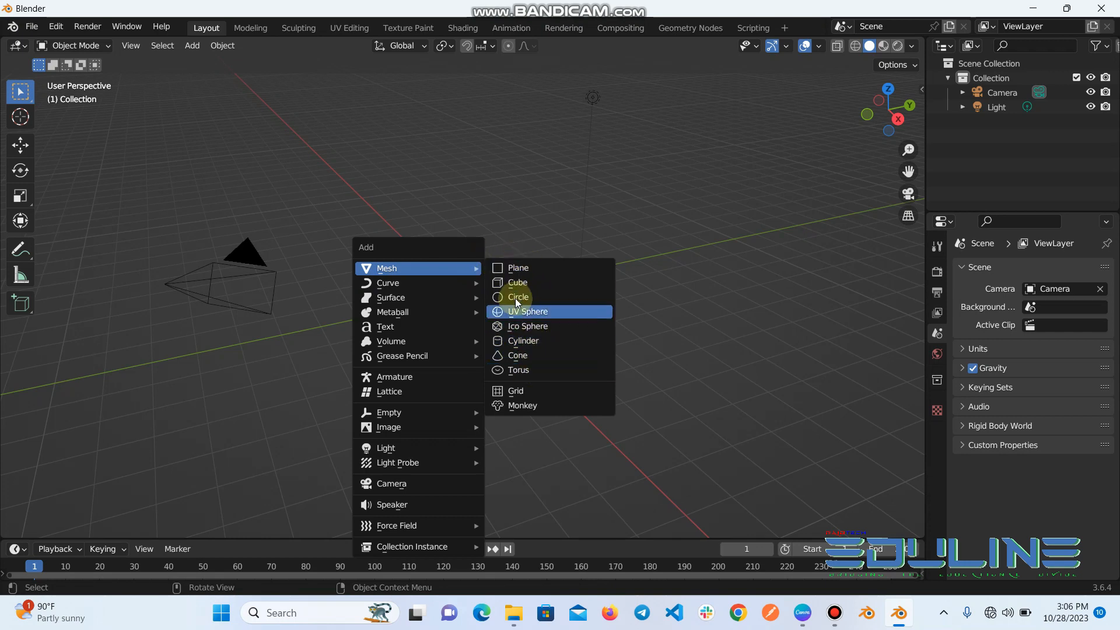
{"action": "left_click", "coordinate": [531, 352]}
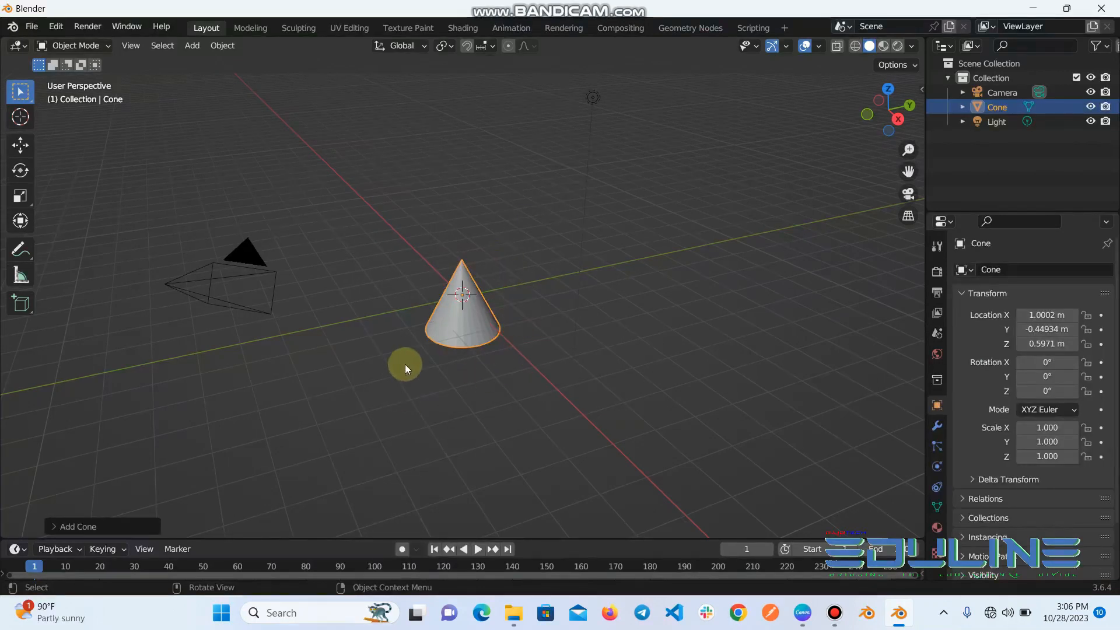
- Move the cone freely without an axis constraint, and undo the move
{"action": "key", "text": "g"}
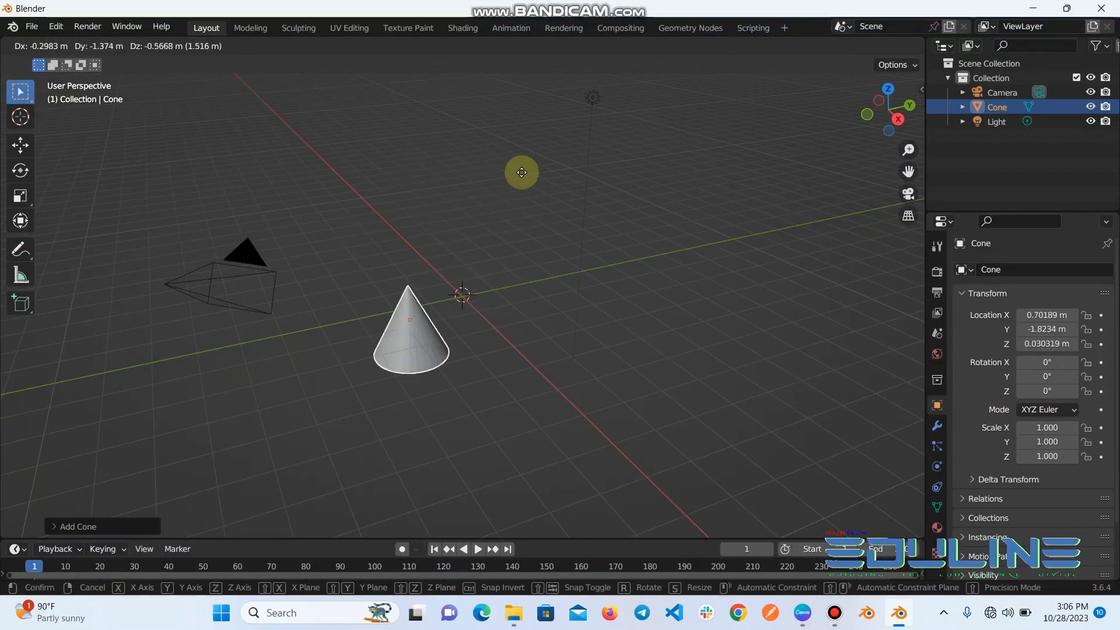
{"action": "left_click", "coordinate": [457, 278]}
{"action": "key", "text": "ctrl"}
{"action": "key", "text": "ctrl+z"}
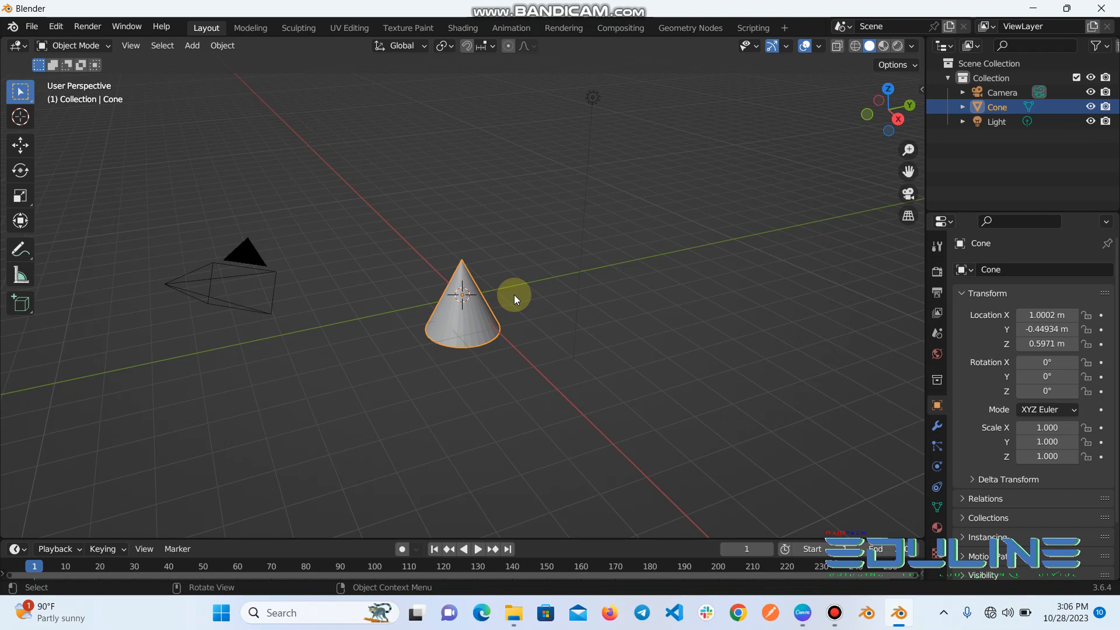
- Move the cone along the global X axis to about 0.54 m and along the global Y axis to about -0.11 m
{"action": "key", "text": "g"}
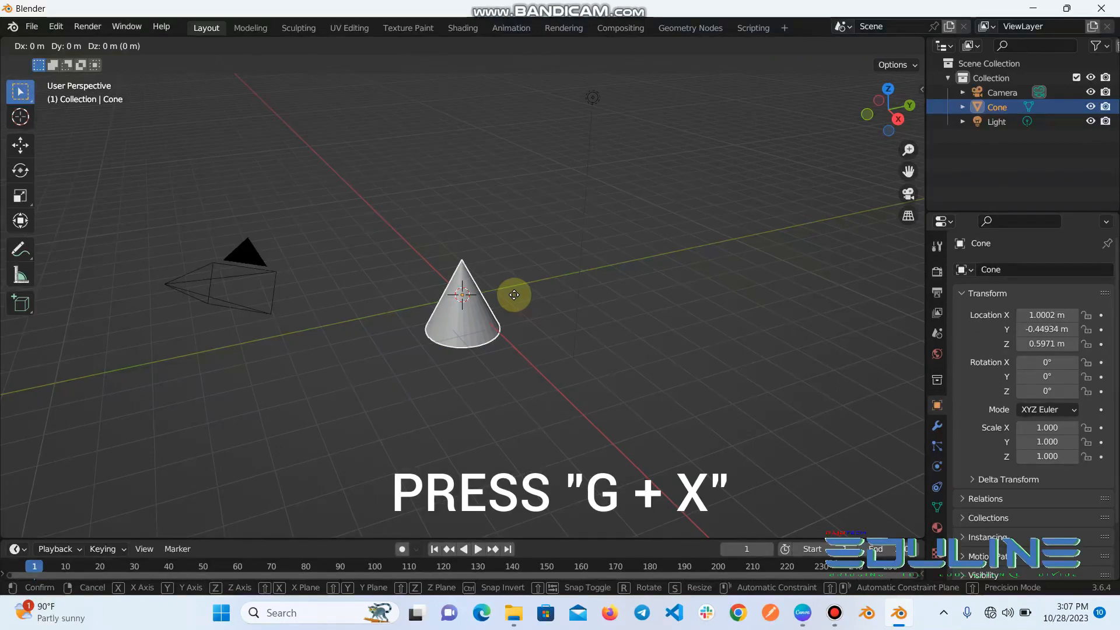
{"action": "key", "text": "x"}
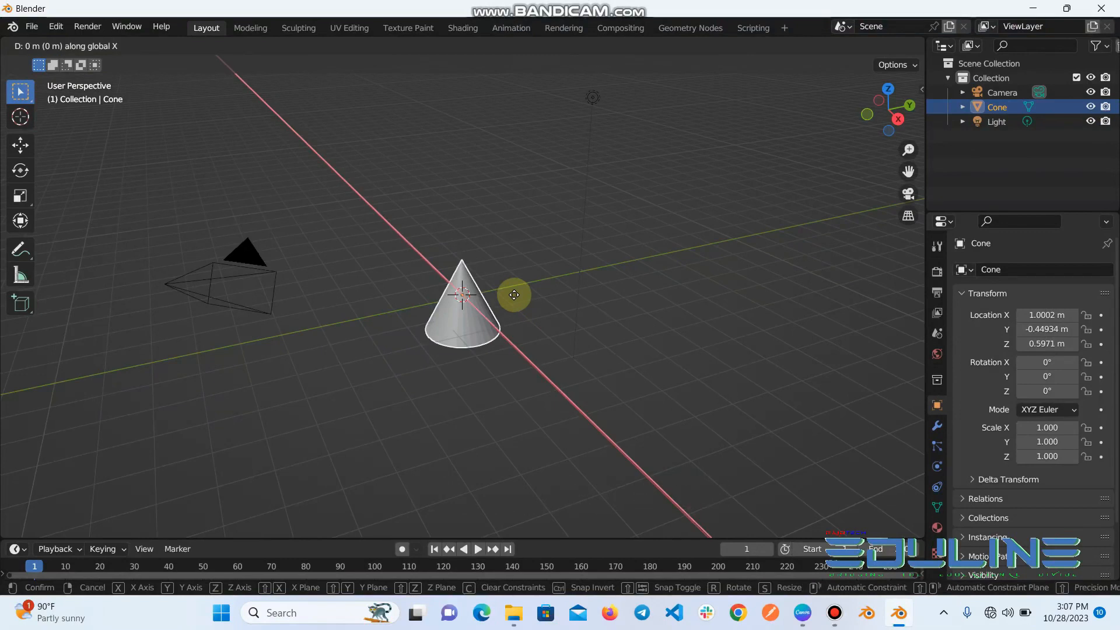
{"action": "left_click", "coordinate": [512, 282]}
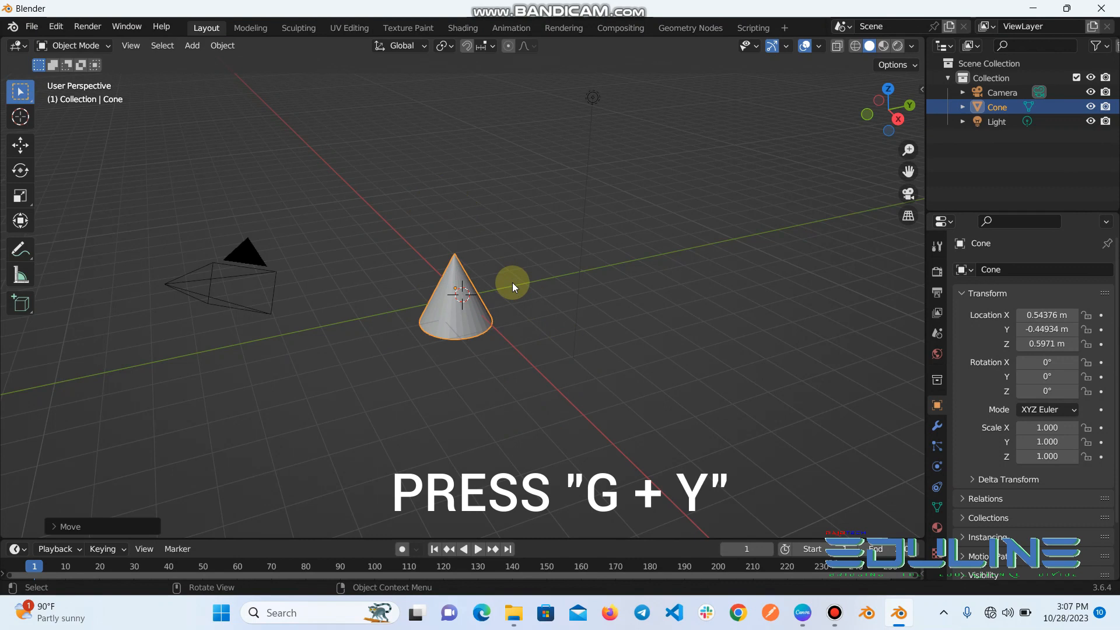
{"action": "key", "text": "g"}
{"action": "key", "text": "y"}
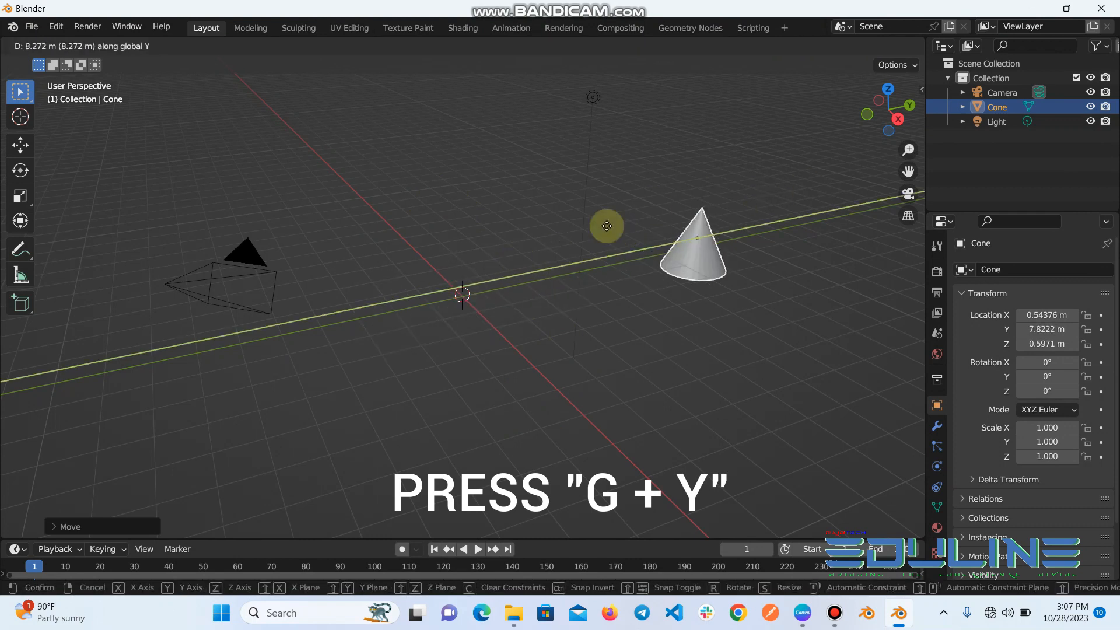
{"action": "left_click", "coordinate": [560, 252]}
- Raise the cone along the global Z axis to about 0.78 m, and clear its location back to the world origin
{"action": "key", "text": "g"}
{"action": "key", "text": "z"}
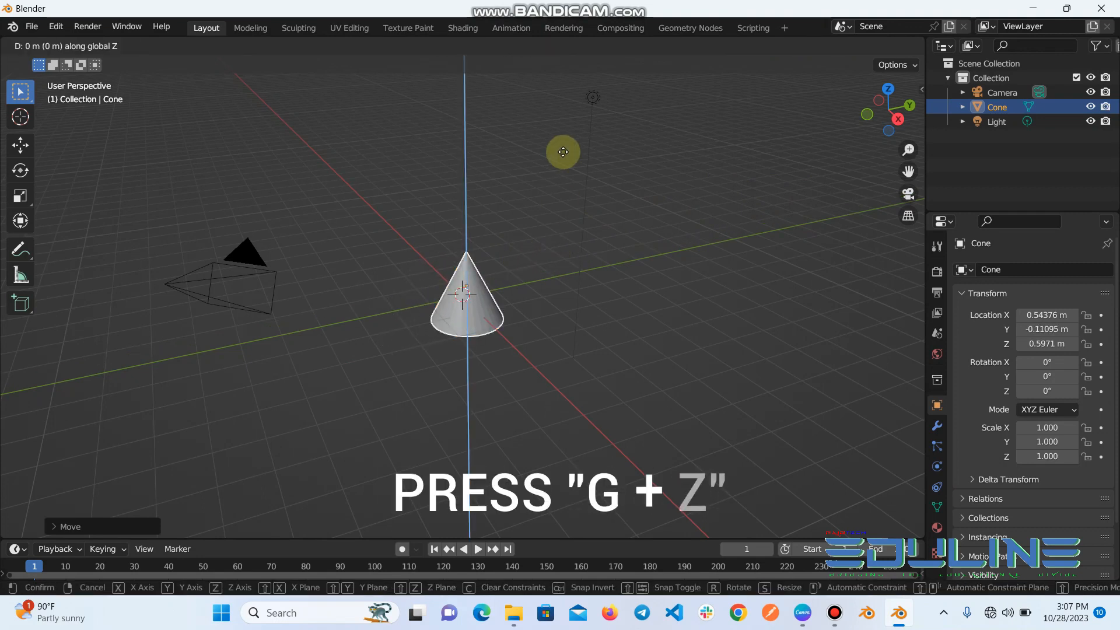
{"action": "left_click", "coordinate": [570, 245]}
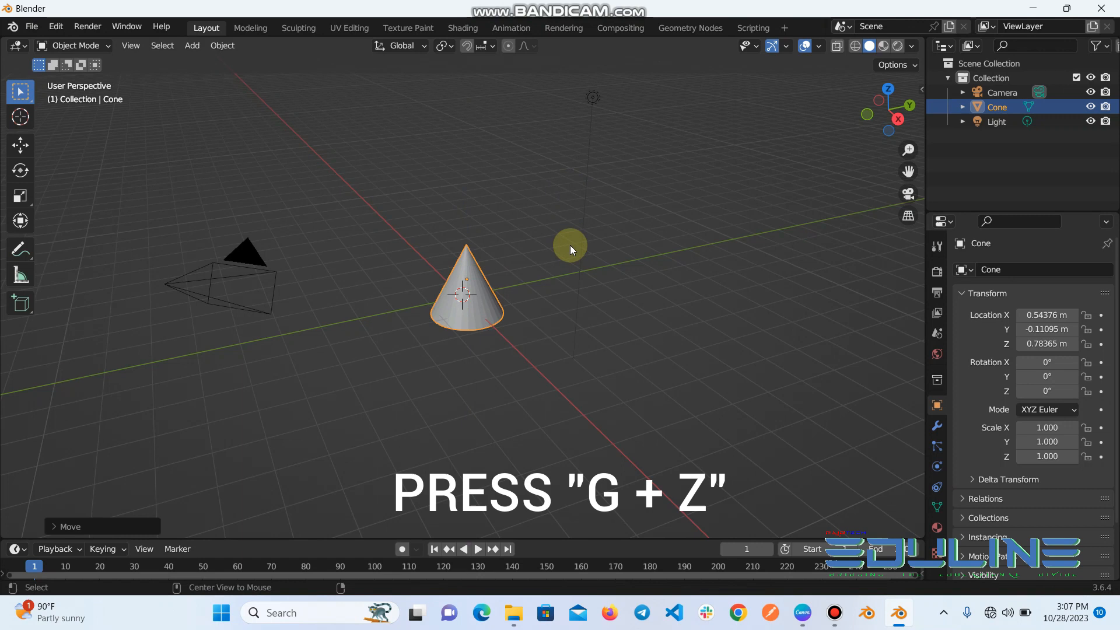
{"action": "key", "text": "alt+g"}
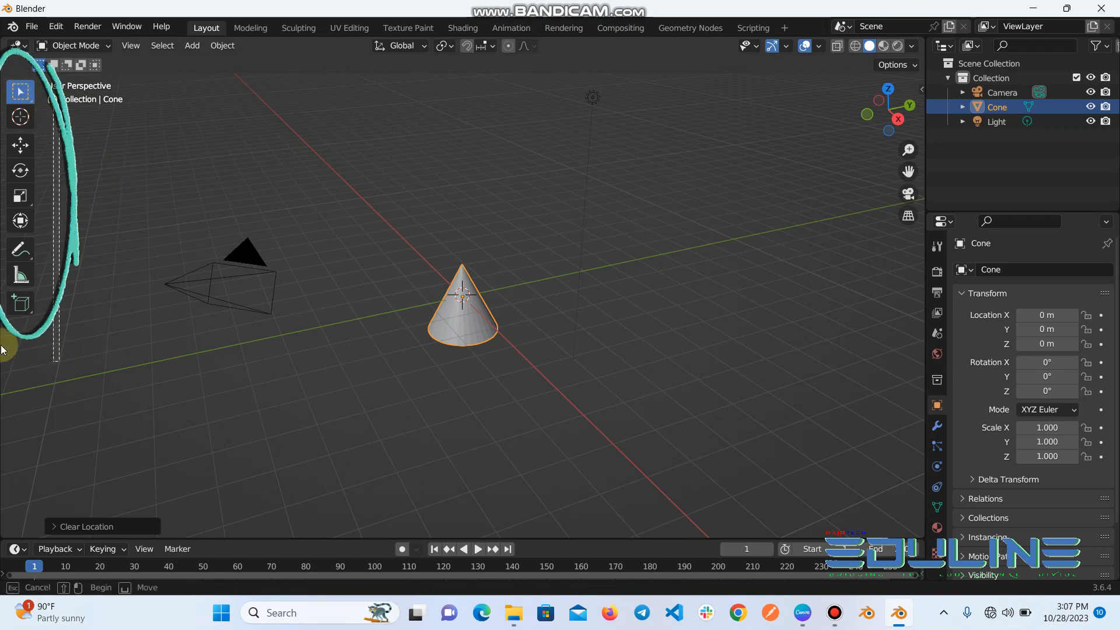
- Delete the cone and add a Monkey mesh at the 3D cursor
{"action": "left_click", "coordinate": [322, 161]}
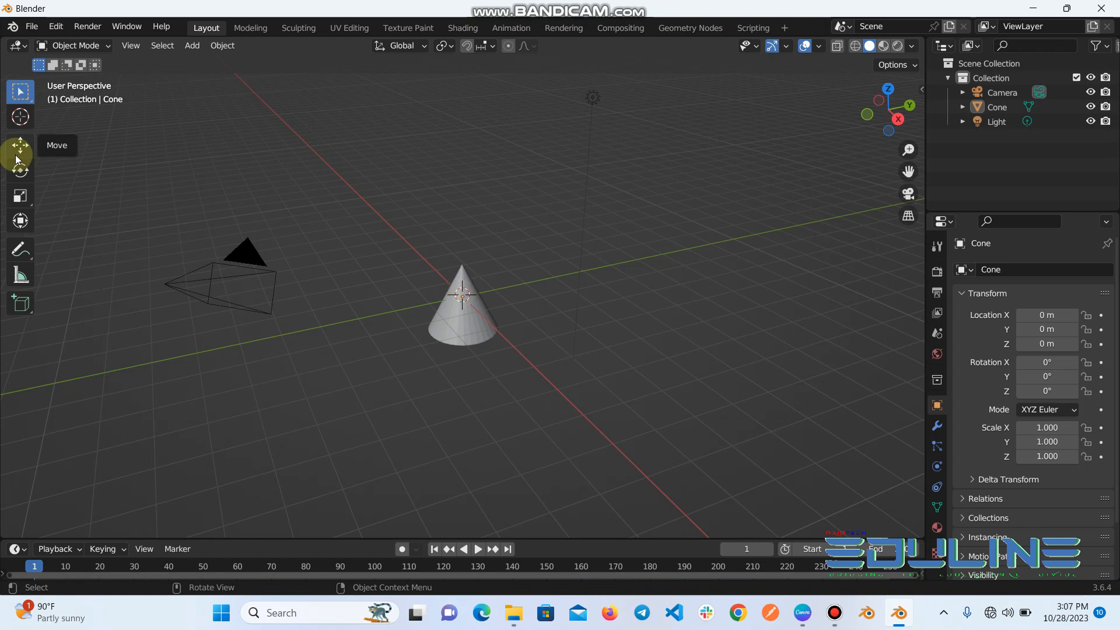
{"action": "left_click", "coordinate": [459, 318]}
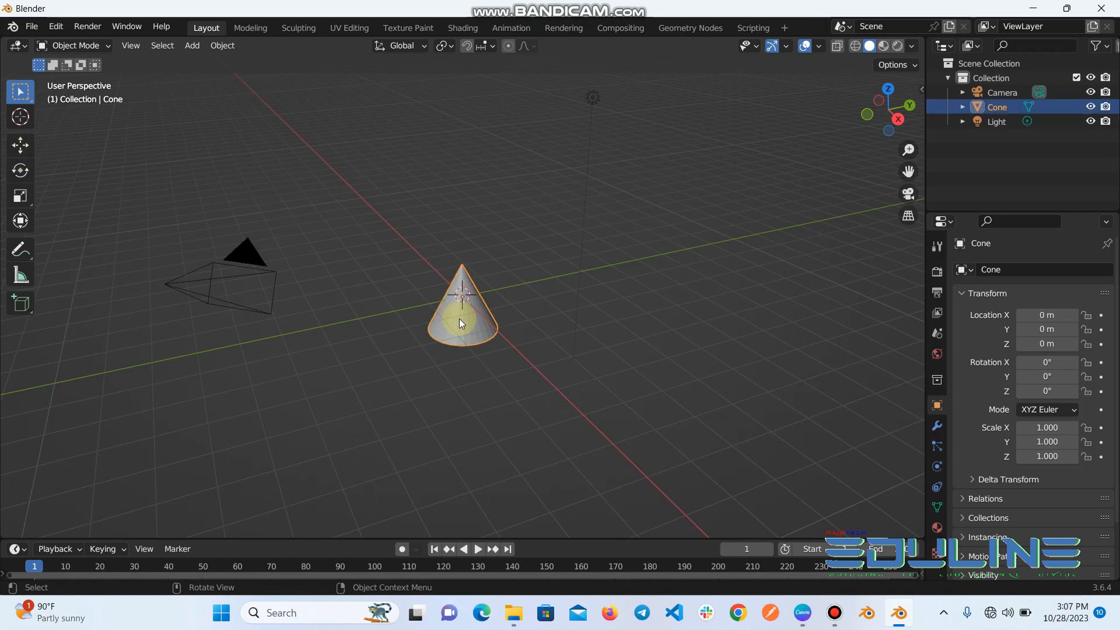
{"action": "key", "text": "Delete"}
{"action": "key", "text": "shift+a"}
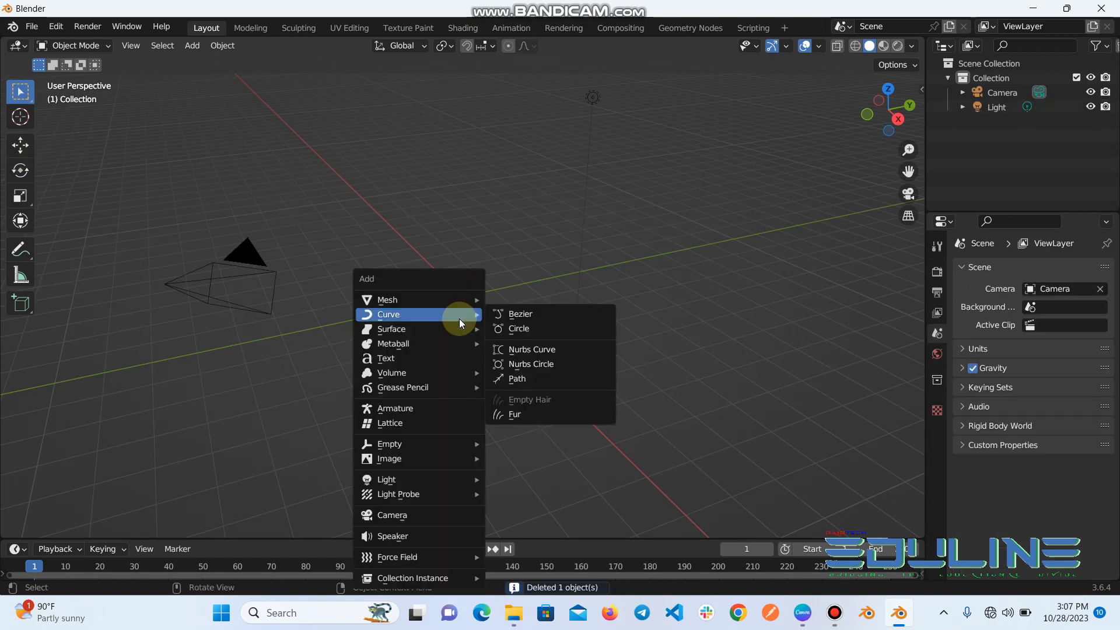
{"action": "mouse_move", "coordinate": [459, 302]}
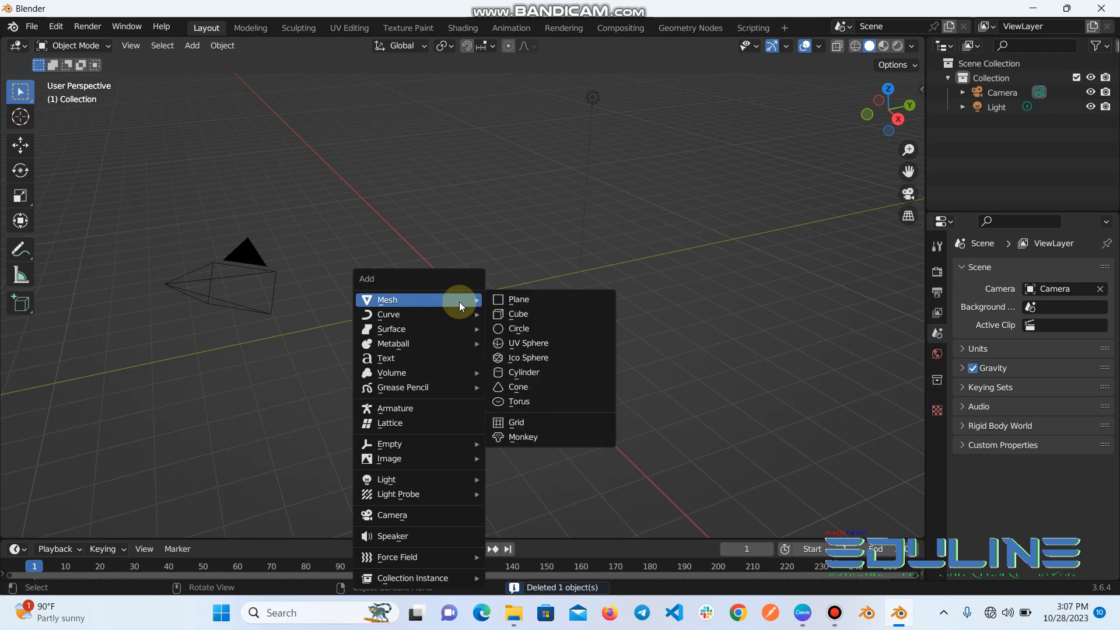
{"action": "left_click", "coordinate": [547, 435]}
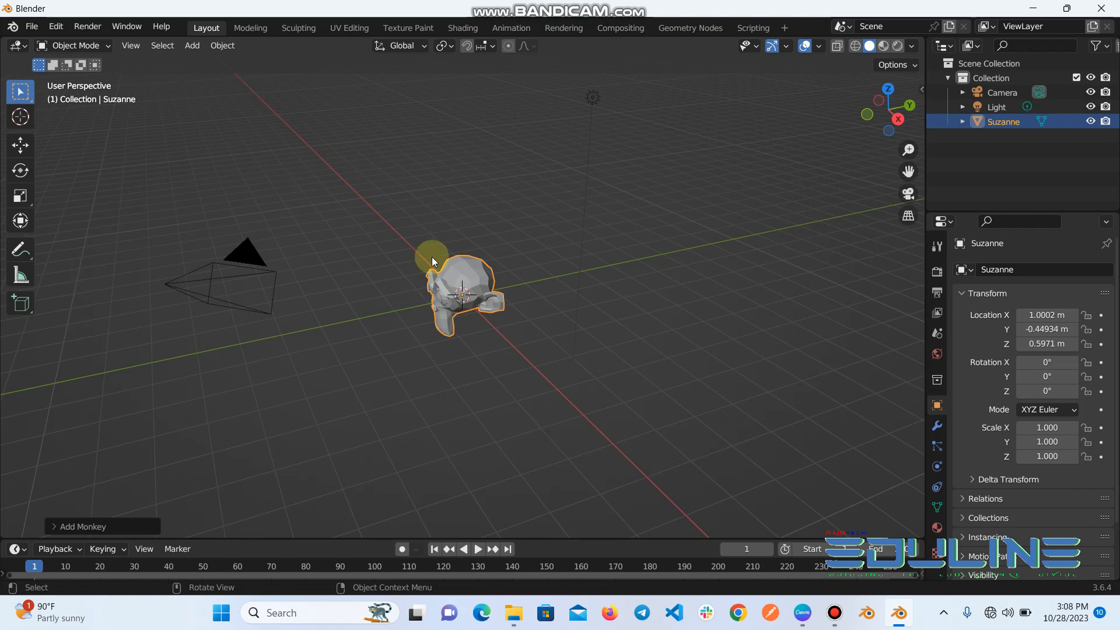
- Examine the monkey head from the front and both sides, up close and from farther away, and deselect it
{"action": "scroll", "coordinate": [425, 259], "scroll_direction": "left", "scroll_amount": 8}
{"action": "scroll", "coordinate": [426, 258], "scroll_direction": "right", "scroll_amount": 6}
{"action": "scroll", "coordinate": [424, 258], "scroll_direction": "right", "scroll_amount": 12}
{"action": "scroll", "coordinate": [425, 258], "scroll_direction": "right", "scroll_amount": 8}
{"action": "scroll", "coordinate": [424, 258], "scroll_direction": "left", "scroll_amount": 4}
{"action": "scroll", "coordinate": [425, 258], "scroll_direction": "down", "scroll_amount": 3}
{"action": "scroll", "coordinate": [424, 258], "scroll_direction": "left", "scroll_amount": 5}
{"action": "scroll", "coordinate": [425, 258], "scroll_direction": "up", "scroll_amount": 4}
{"action": "scroll", "coordinate": [425, 258], "scroll_direction": "down", "scroll_amount": 3}
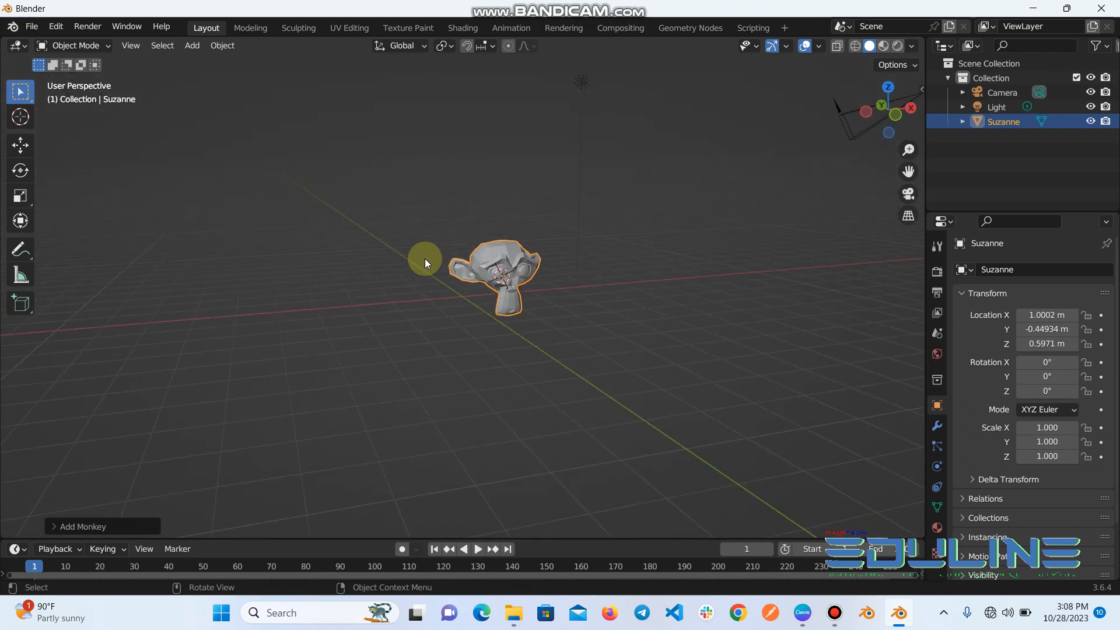
{"action": "scroll", "coordinate": [425, 258], "scroll_direction": "up", "scroll_amount": 5}
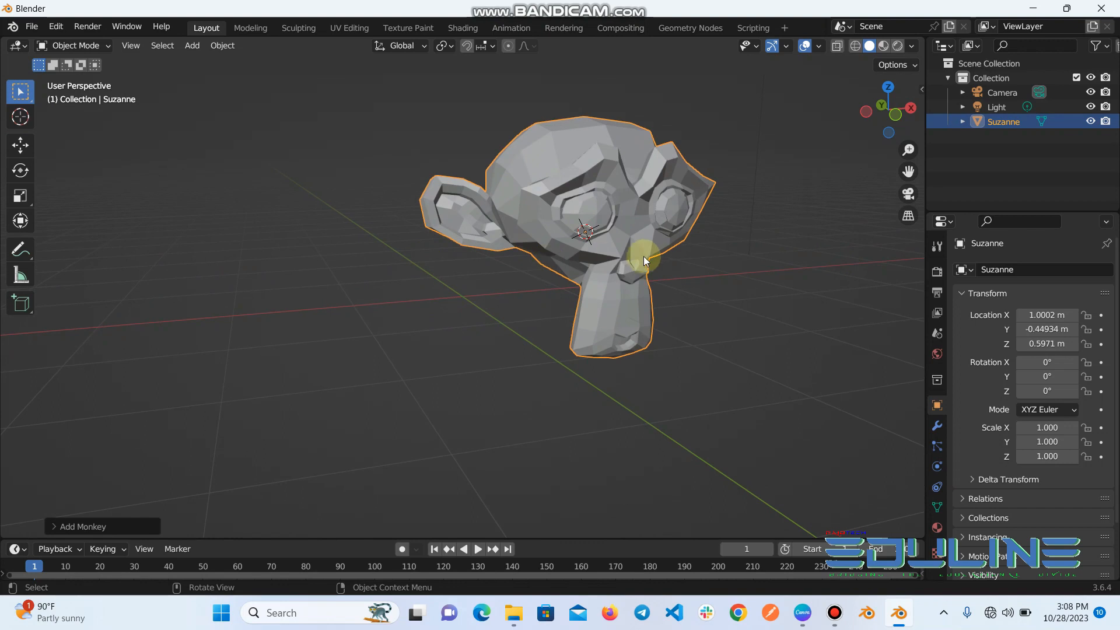
{"action": "scroll", "coordinate": [646, 251], "scroll_direction": "right", "scroll_amount": 6}
{"action": "scroll", "coordinate": [645, 251], "scroll_direction": "left", "scroll_amount": 5}
{"action": "scroll", "coordinate": [645, 251], "scroll_direction": "up", "scroll_amount": 2}
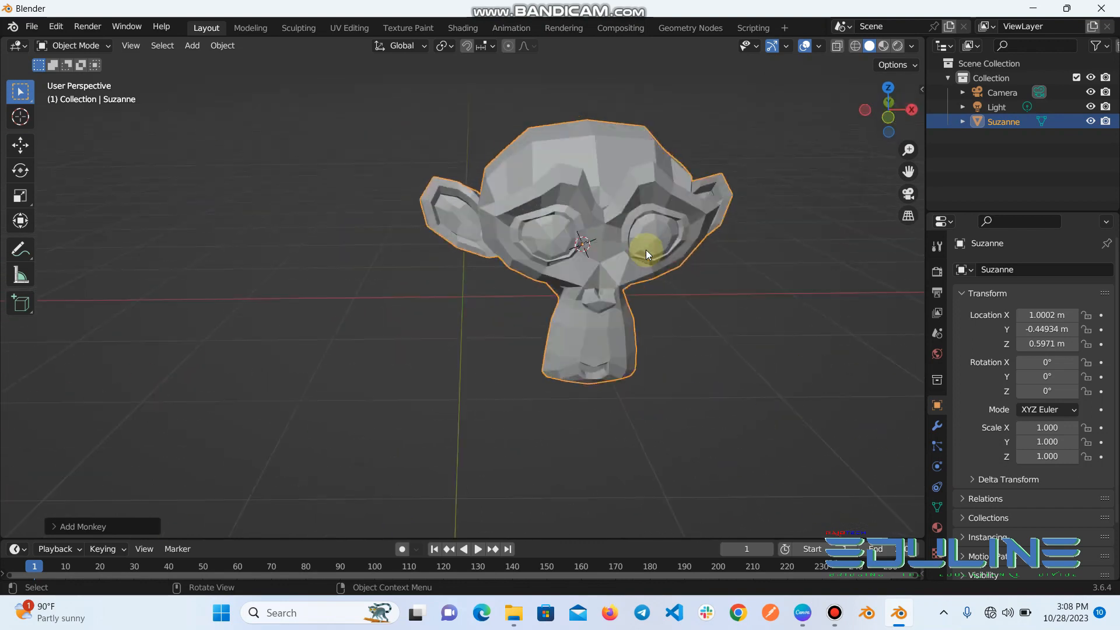
{"action": "scroll", "coordinate": [646, 255], "scroll_direction": "left", "scroll_amount": 4}
{"action": "scroll", "coordinate": [645, 255], "scroll_direction": "down", "scroll_amount": 3}
{"action": "scroll", "coordinate": [646, 255], "scroll_direction": "right", "scroll_amount": 6}
{"action": "scroll", "coordinate": [645, 255], "scroll_direction": "up", "scroll_amount": 3}
{"action": "scroll", "coordinate": [646, 255], "scroll_direction": "down", "scroll_amount": 4}
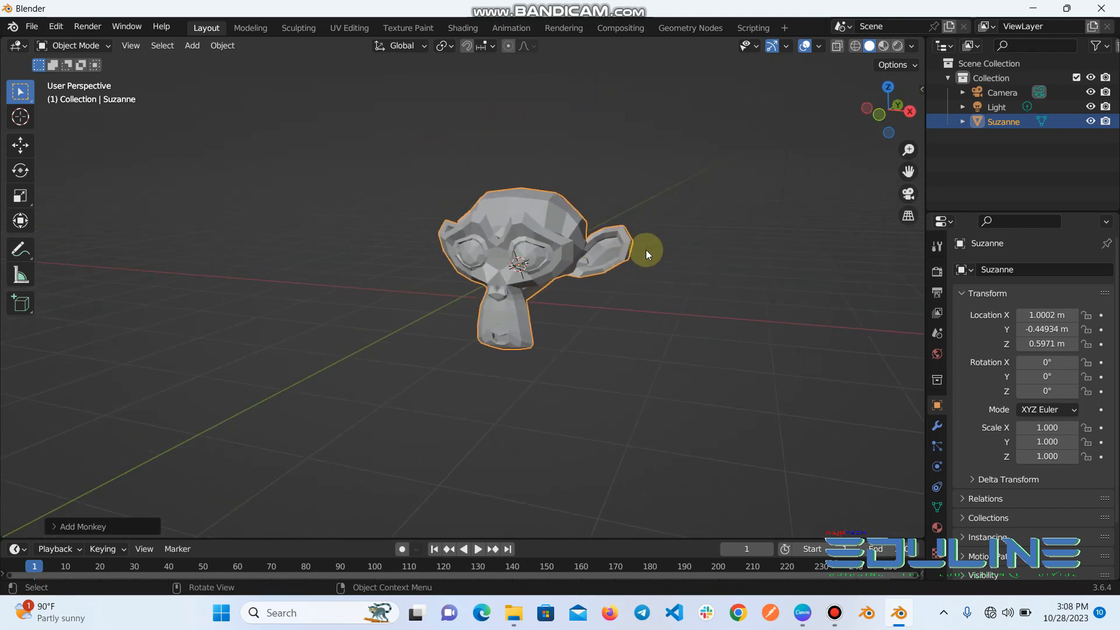
{"action": "scroll", "coordinate": [646, 250], "scroll_direction": "down", "scroll_amount": 3}
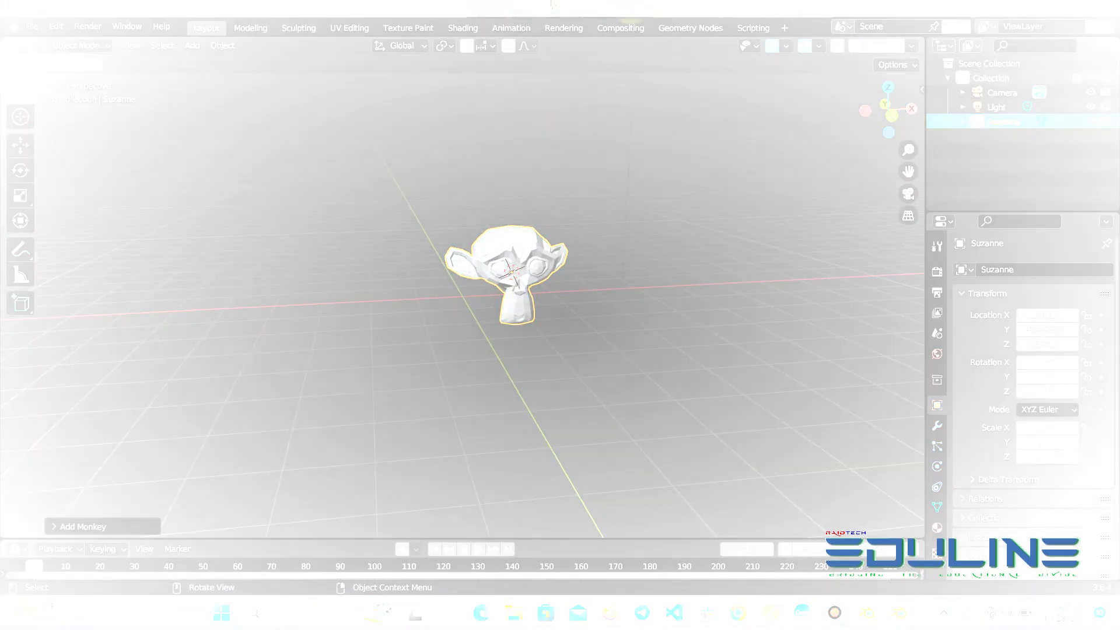
{"action": "left_click", "coordinate": [205, 314]}
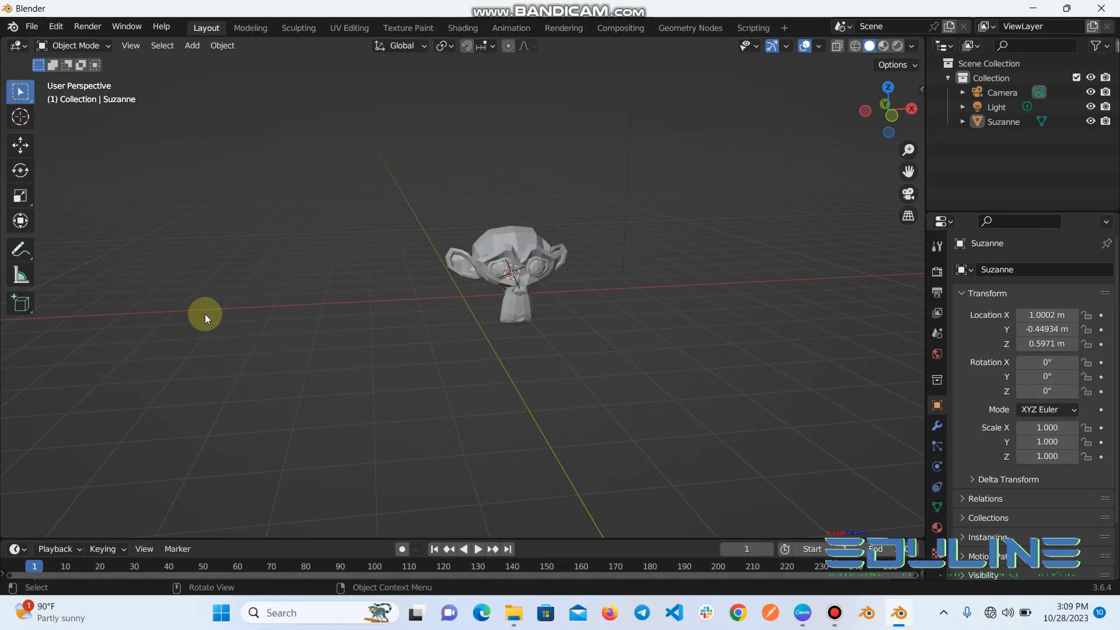